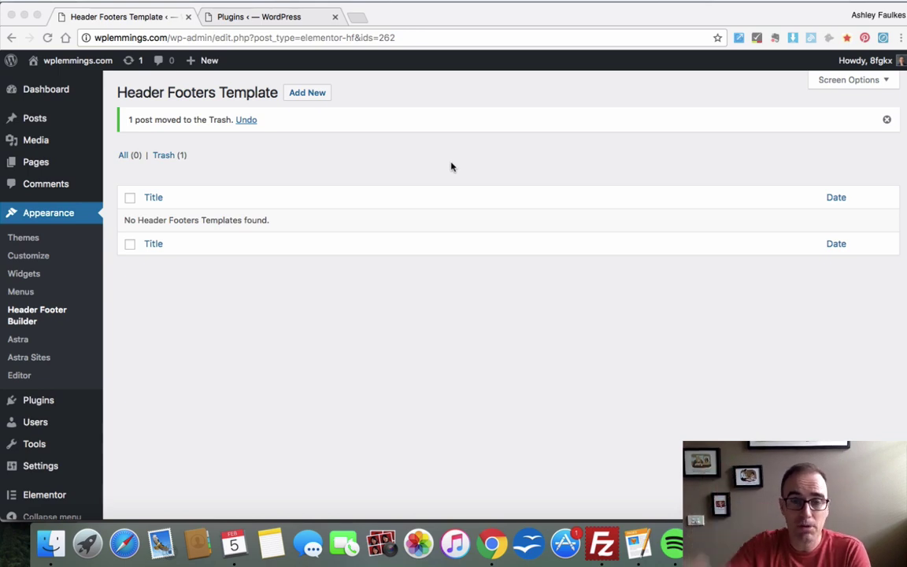
click(289, 21)
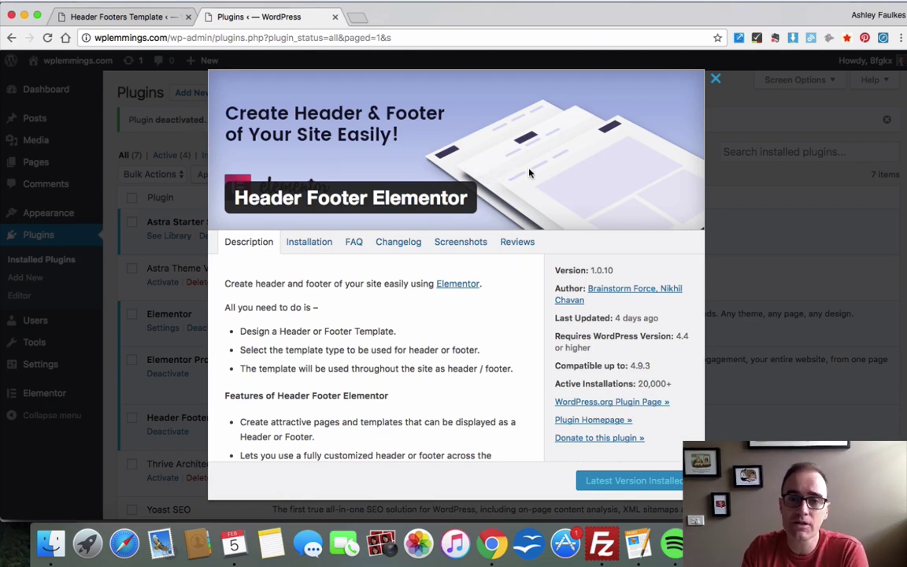
click(715, 83)
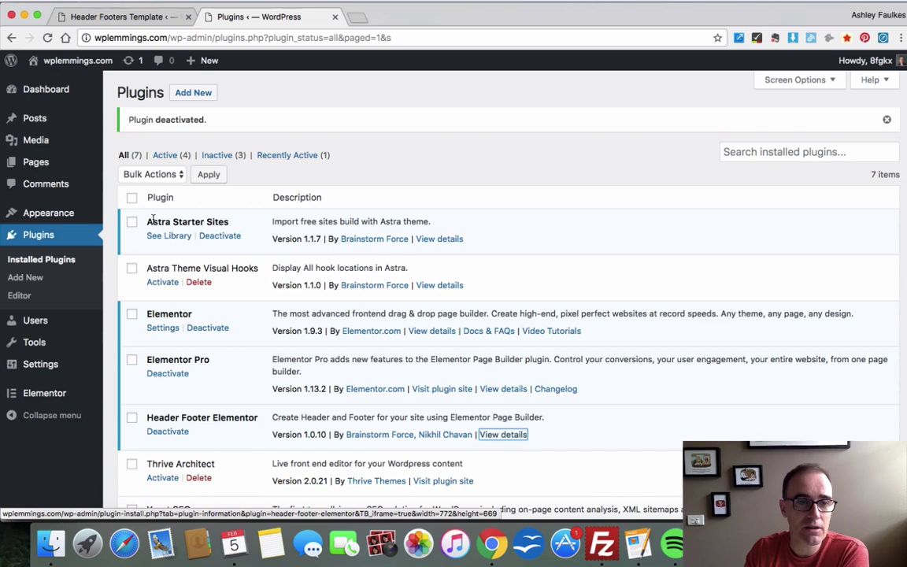
mouse_move(50, 213)
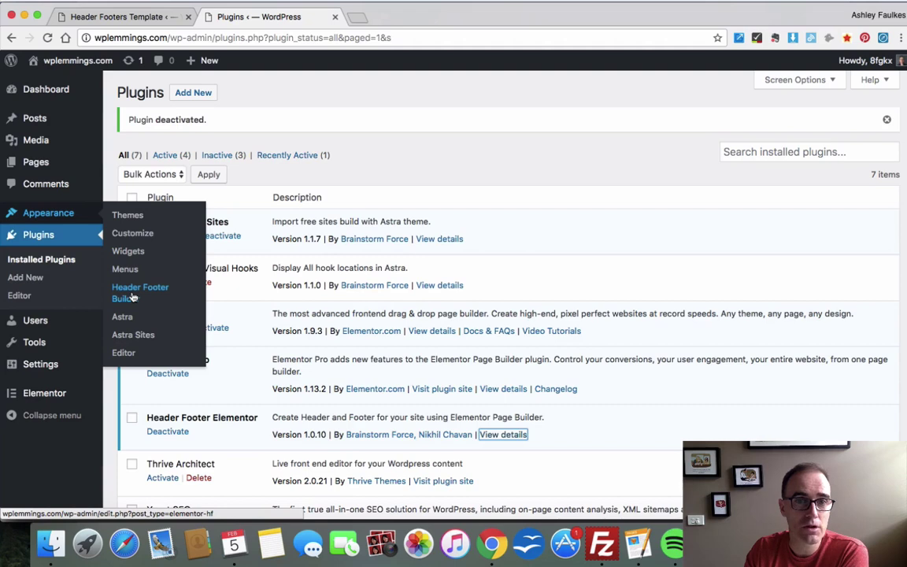
click(118, 19)
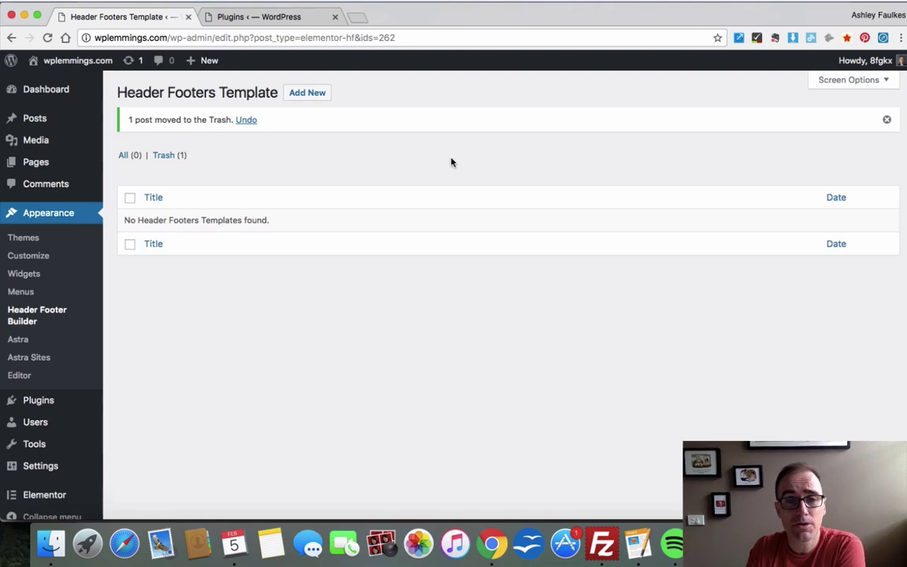
Step: Add a new header/footer template titled 'Header' and save it as a draft
click(306, 98)
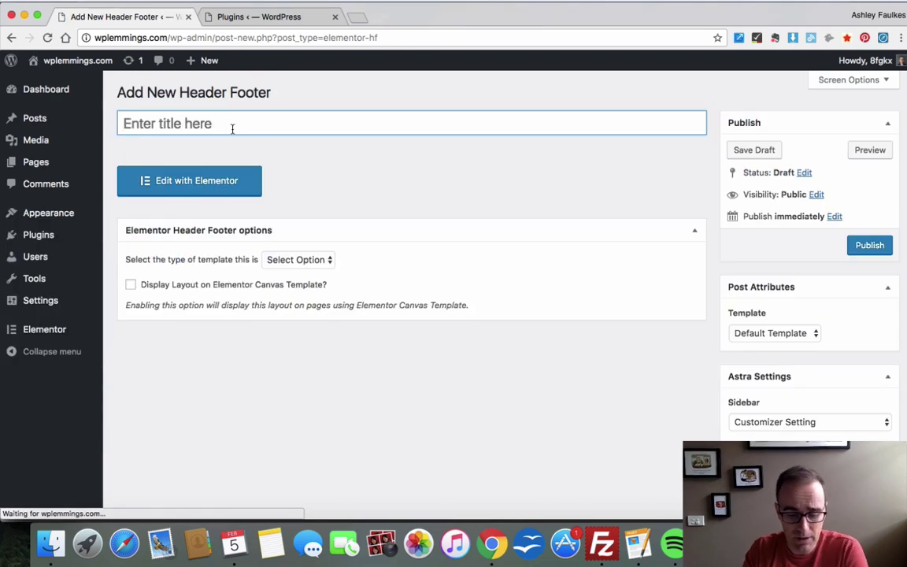
text(Header)
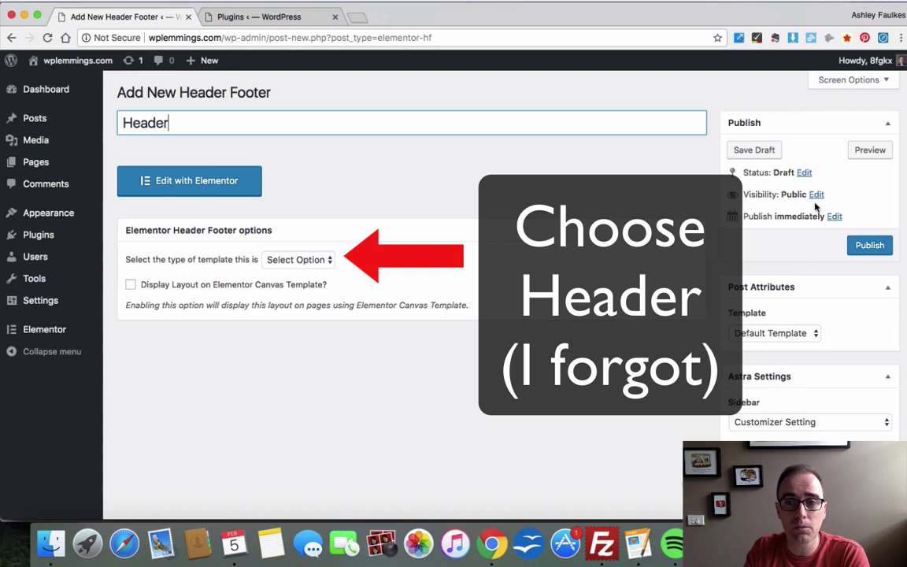
click(756, 151)
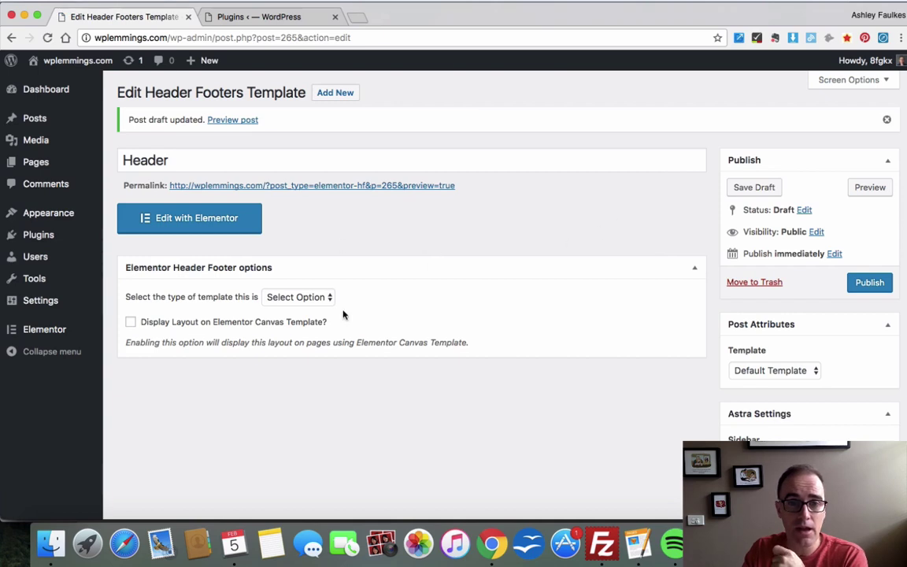
Step: Open the empty Header template in Elementor, then go back to the Plugins tab
click(205, 223)
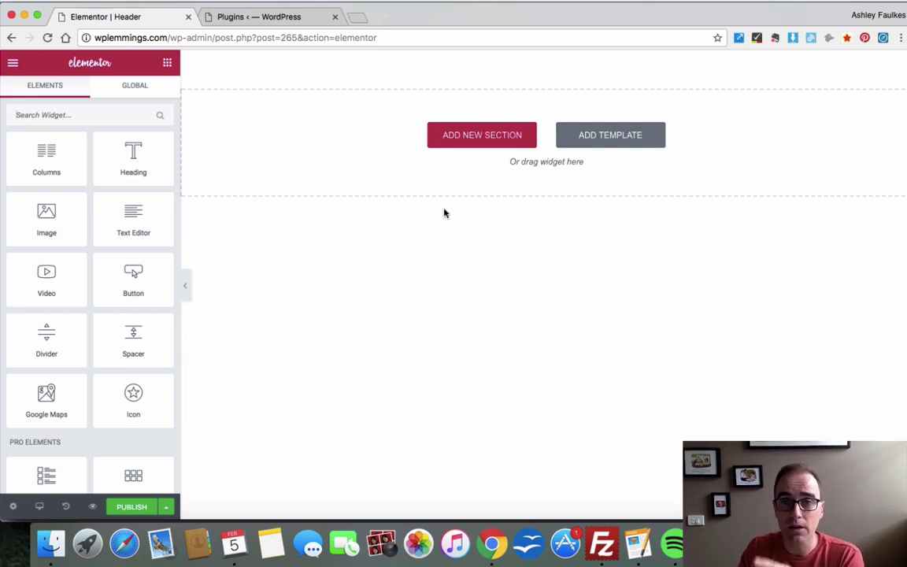
click(259, 17)
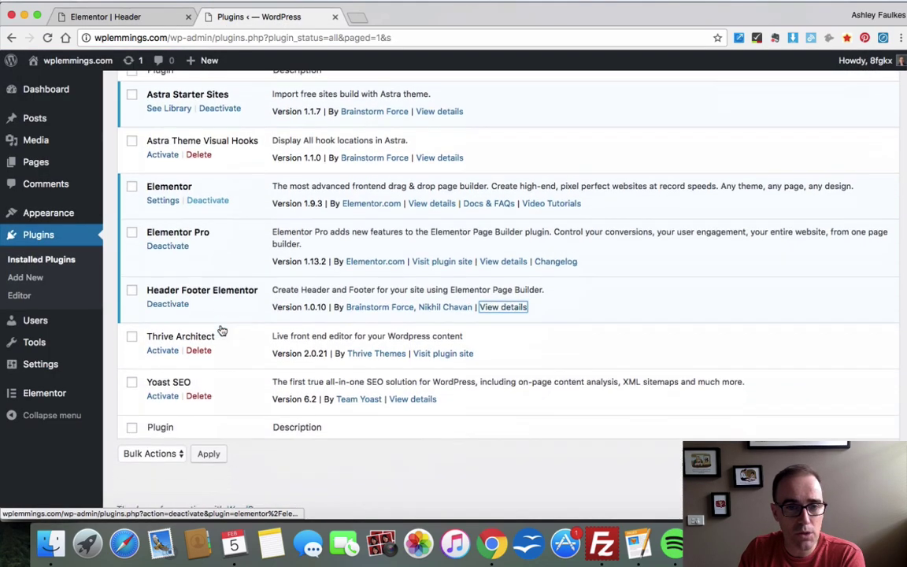
click(505, 307)
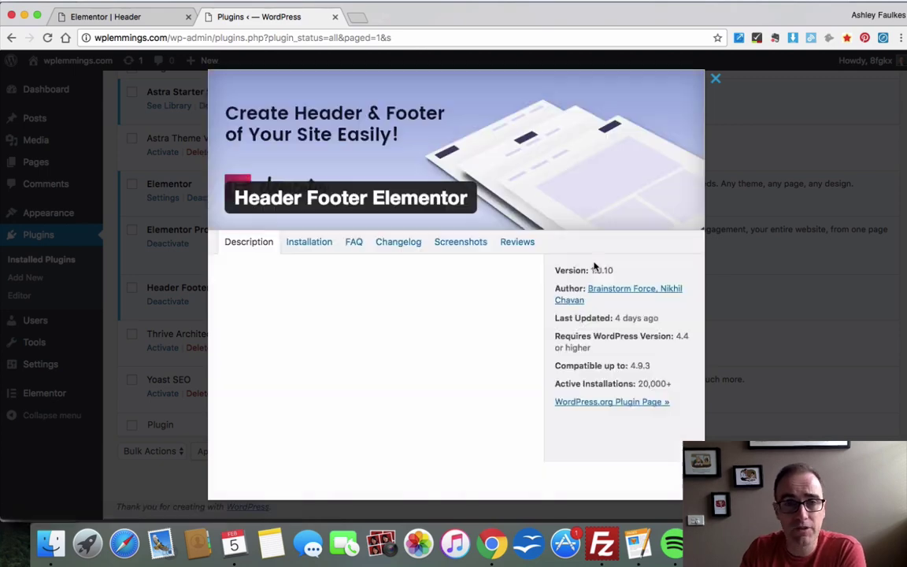
scroll(378, 279, down, 4)
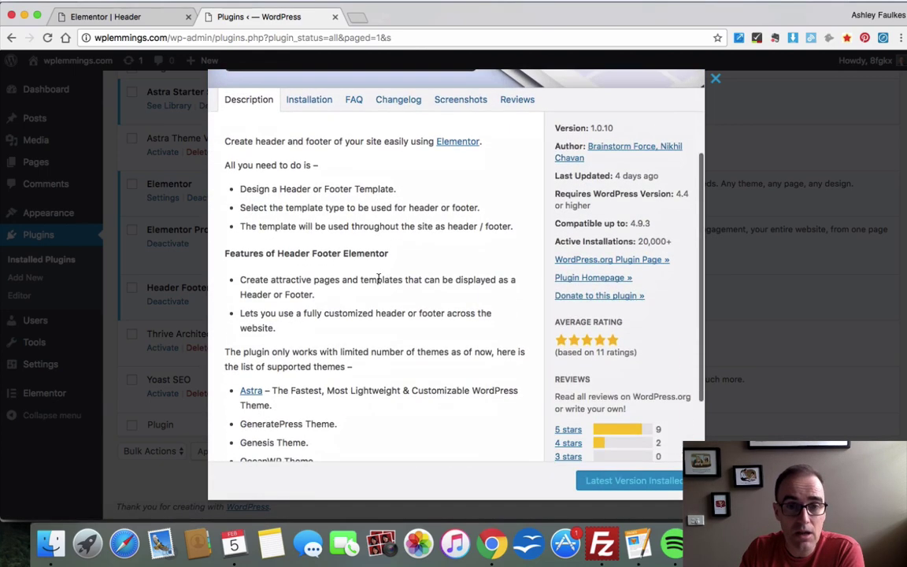
scroll(378, 279, down, 1)
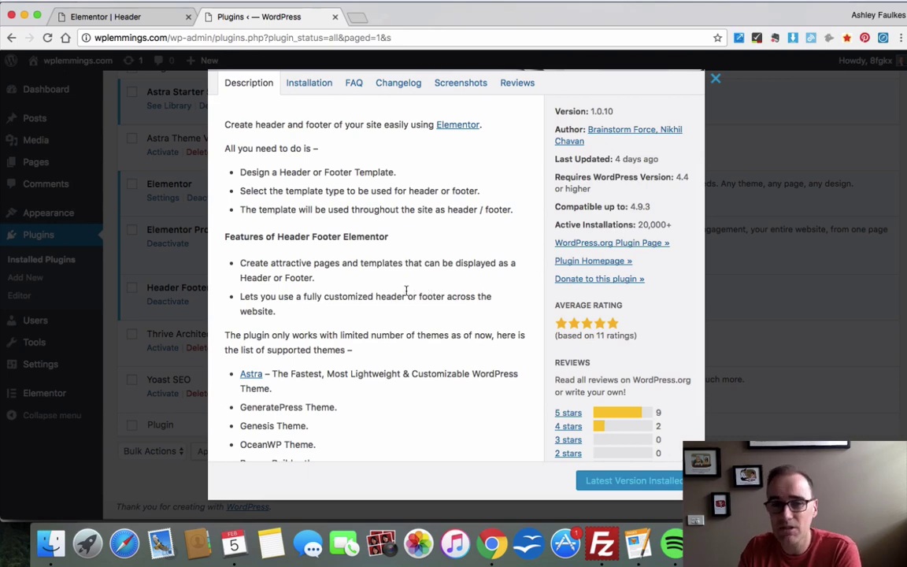
scroll(418, 293, down, 5)
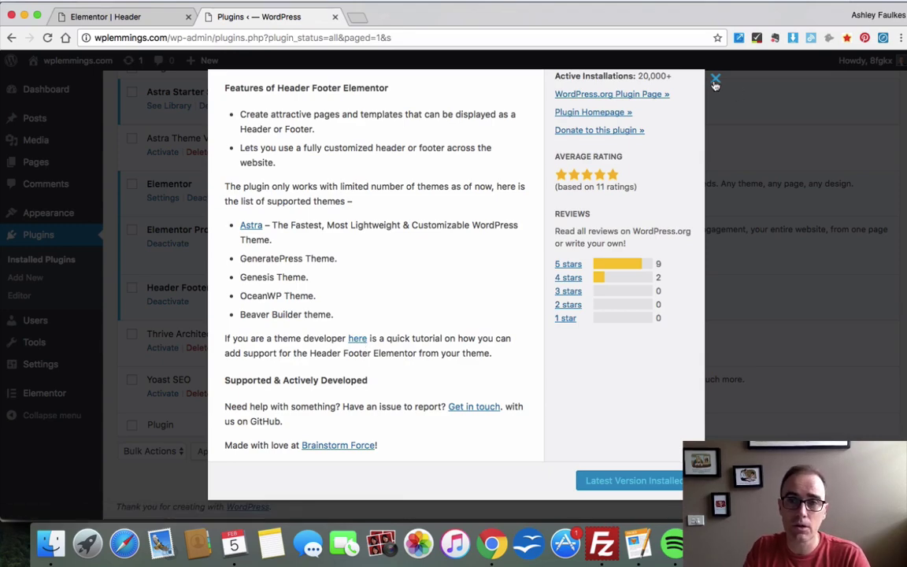
click(716, 81)
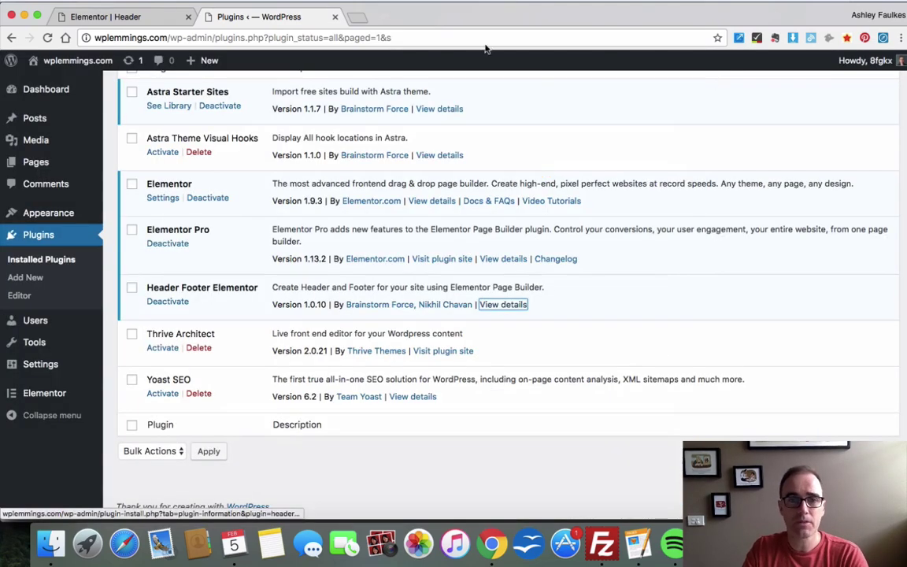
Step: Add a two-column section to the header and put an Image widget in its left column
click(135, 24)
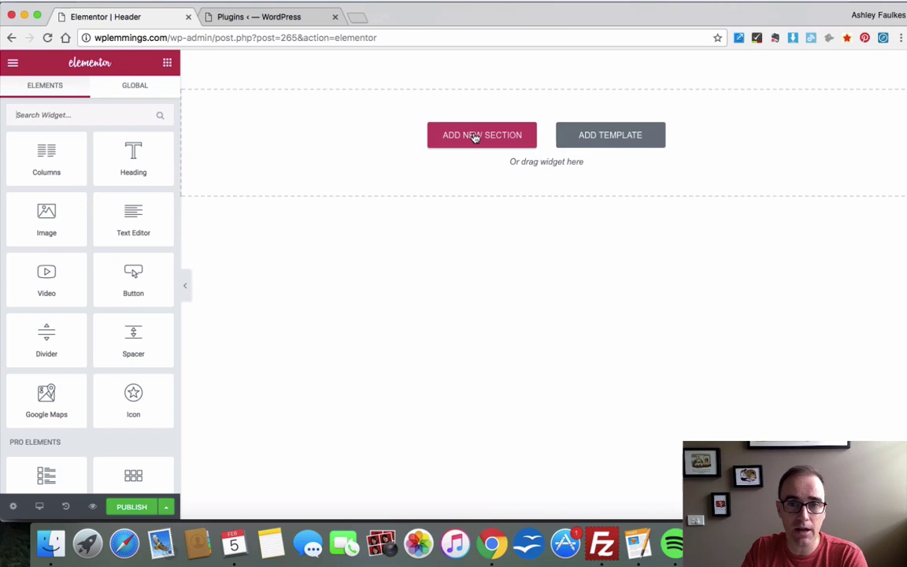
click(476, 137)
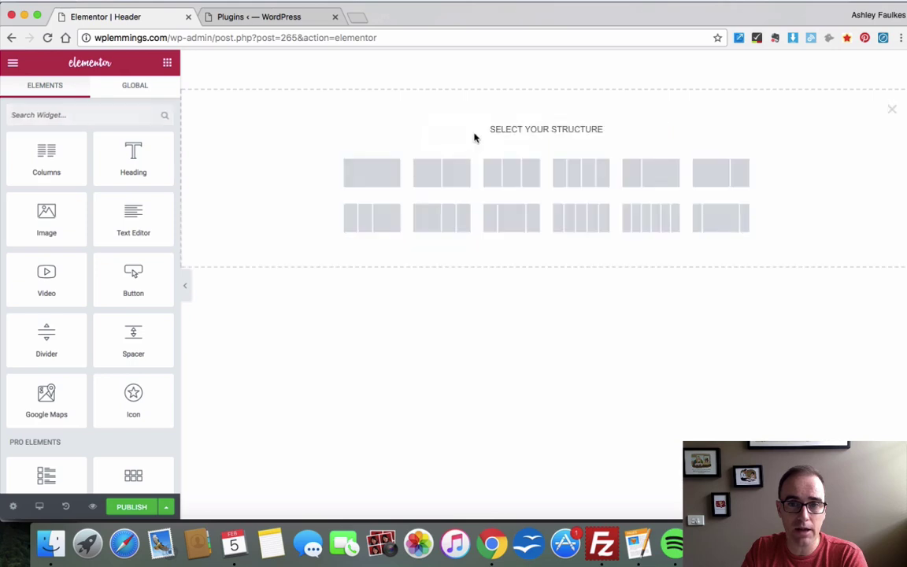
click(430, 176)
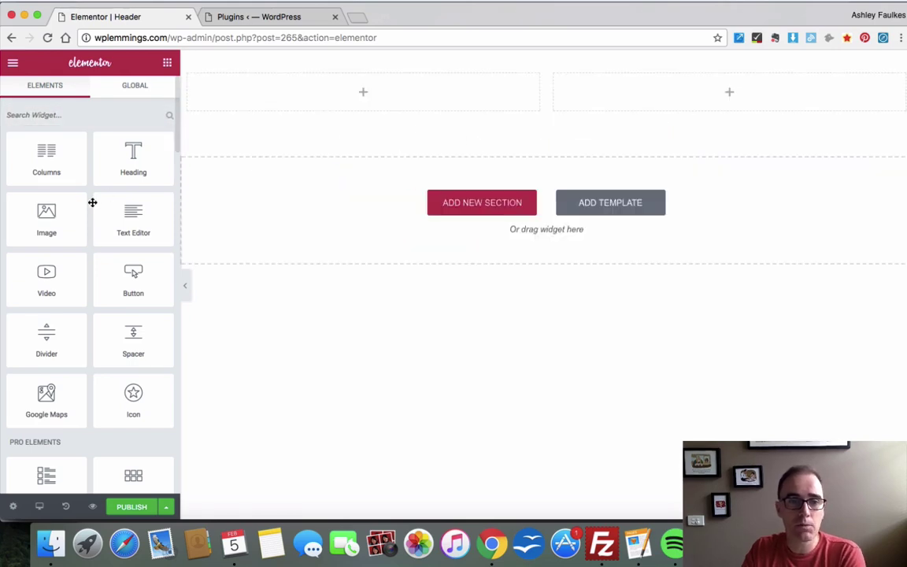
drag(47, 211, 344, 93)
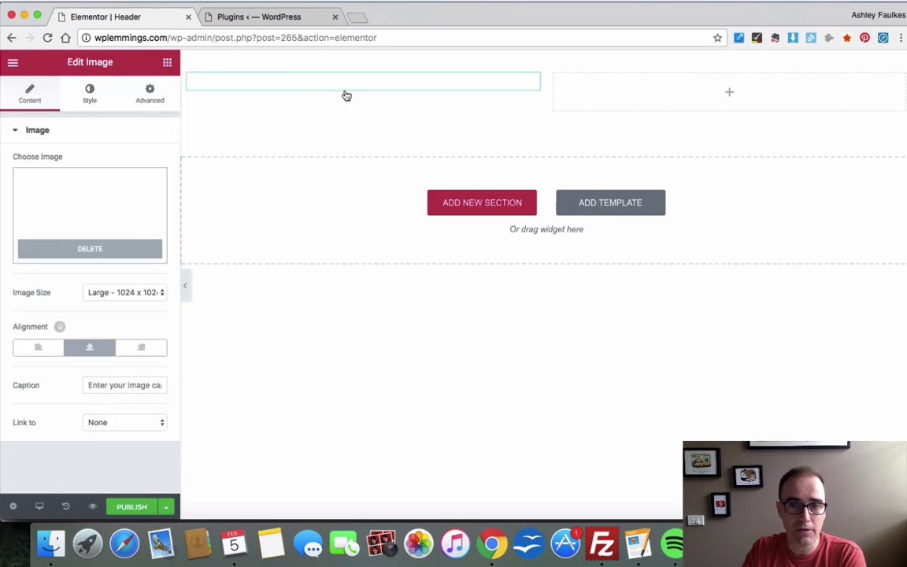
Step: Replace the placeholder with the ECOCODE.png logo from the media library
click(111, 248)
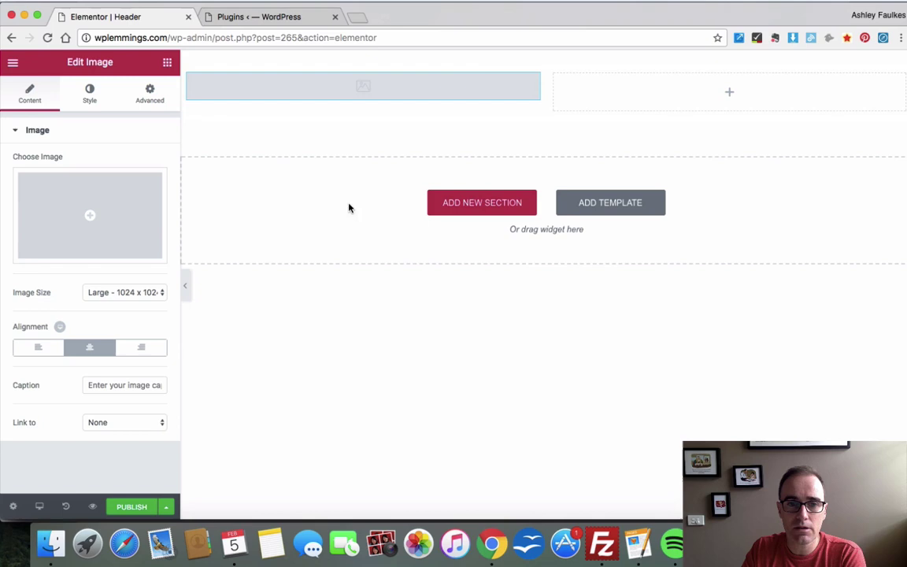
click(90, 212)
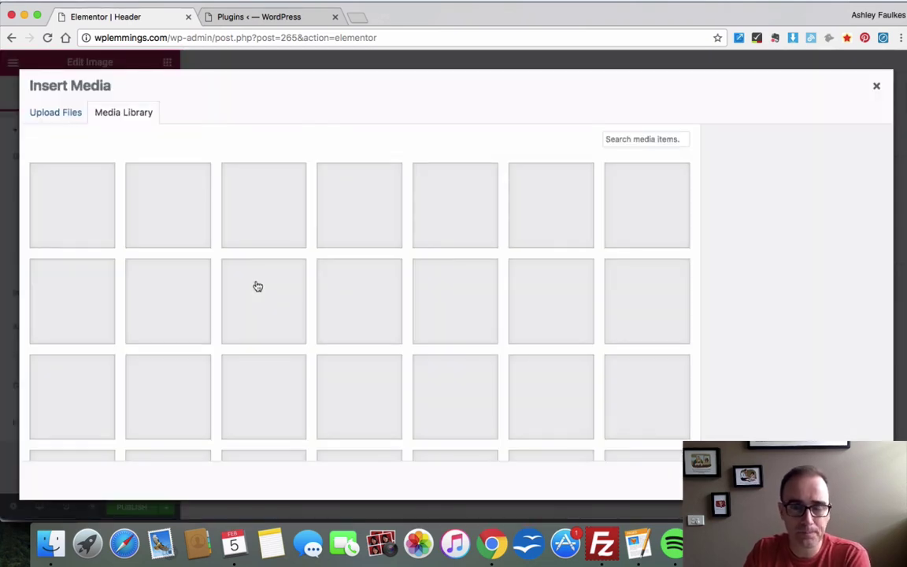
scroll(258, 285, down, 10)
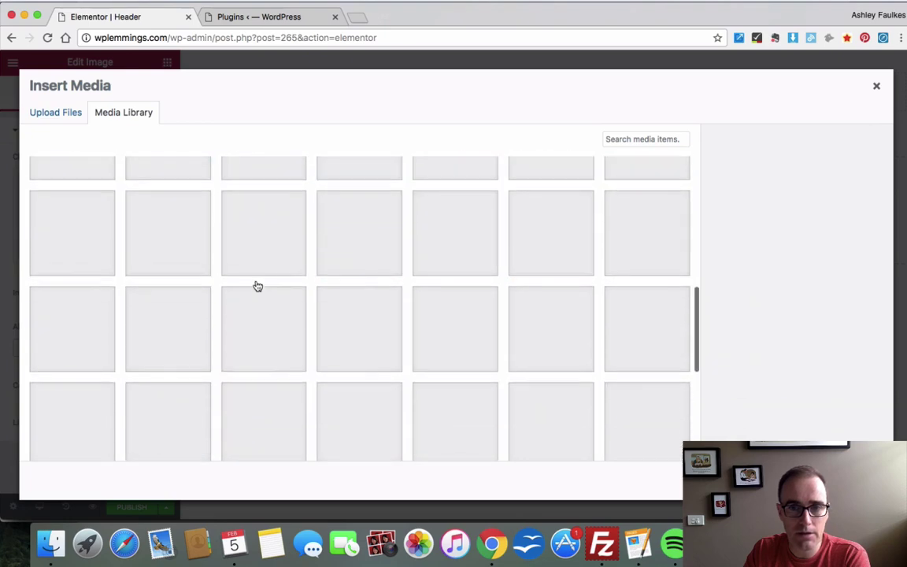
scroll(257, 286, down, 2)
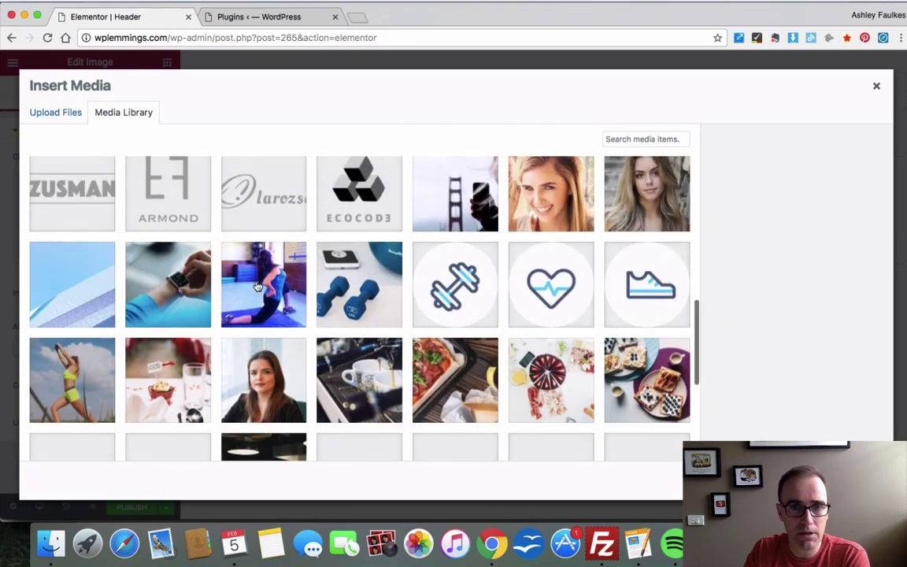
click(318, 186)
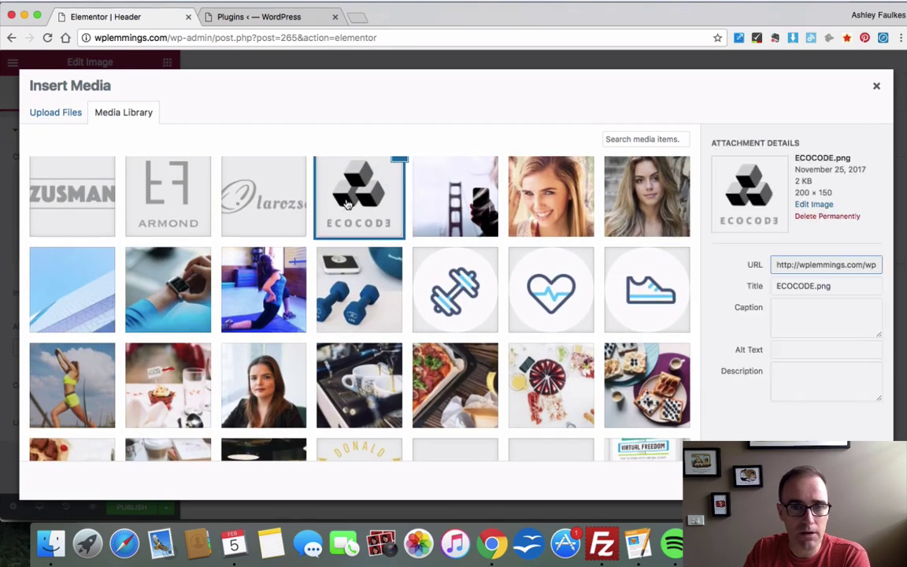
click(847, 479)
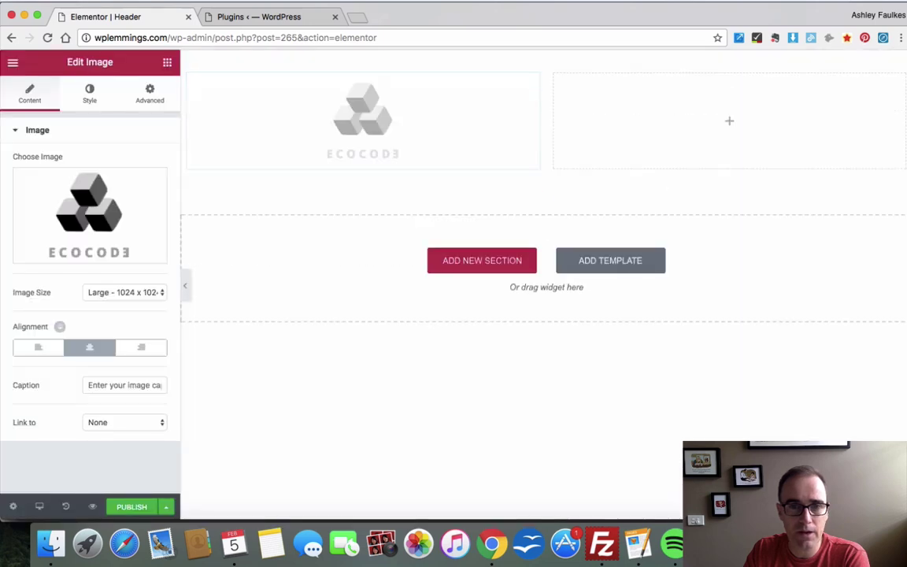
Step: Narrow the logo column to about 35%, then place a Nav Menu widget in the right column
drag(546, 124, 305, 116)
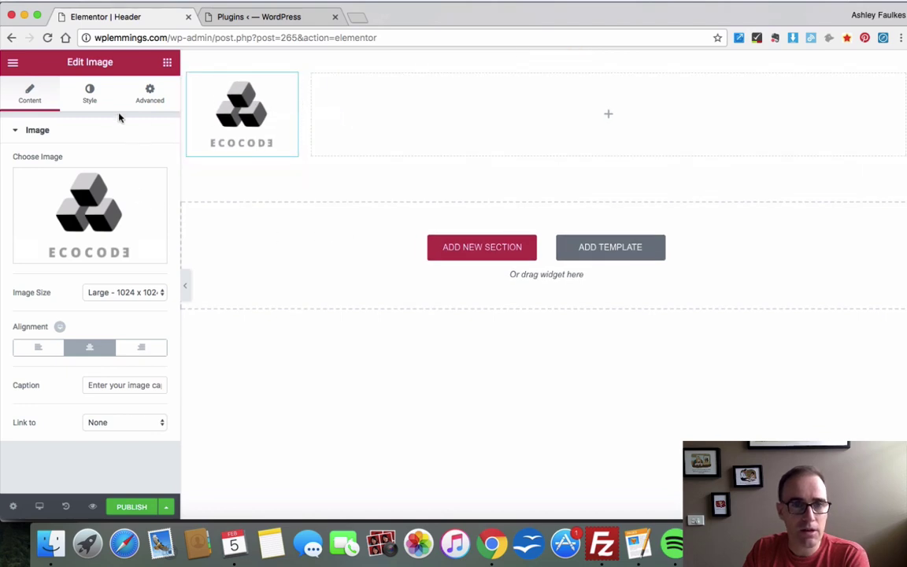
click(166, 63)
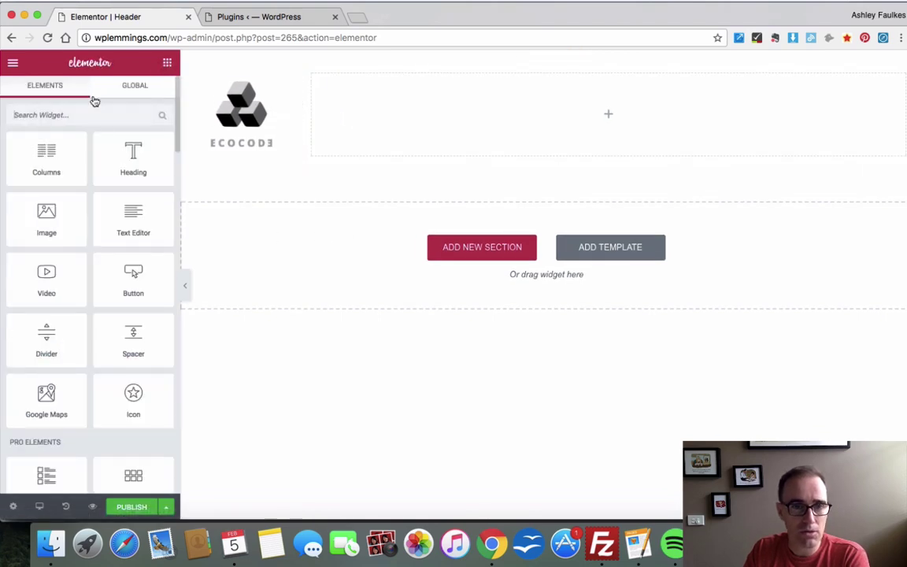
click(57, 116)
text(menu)
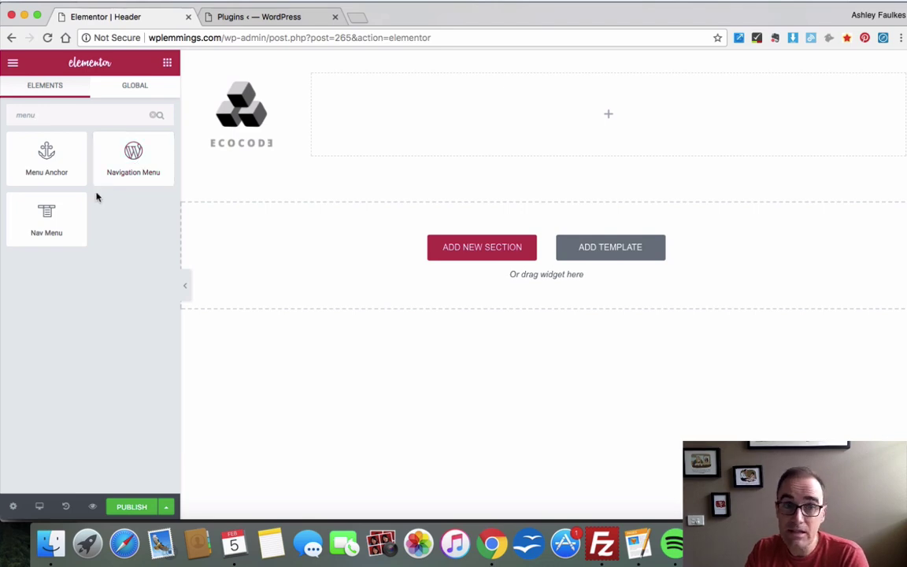
drag(47, 217, 478, 122)
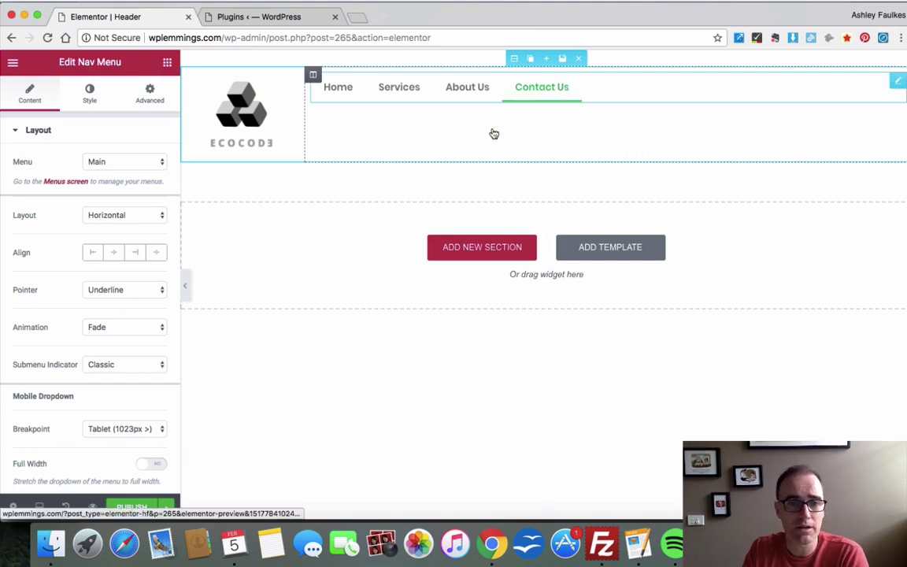
Step: Right-align the menu, set its column's content position to Bottom, and narrow the logo column to 13.7%
click(139, 258)
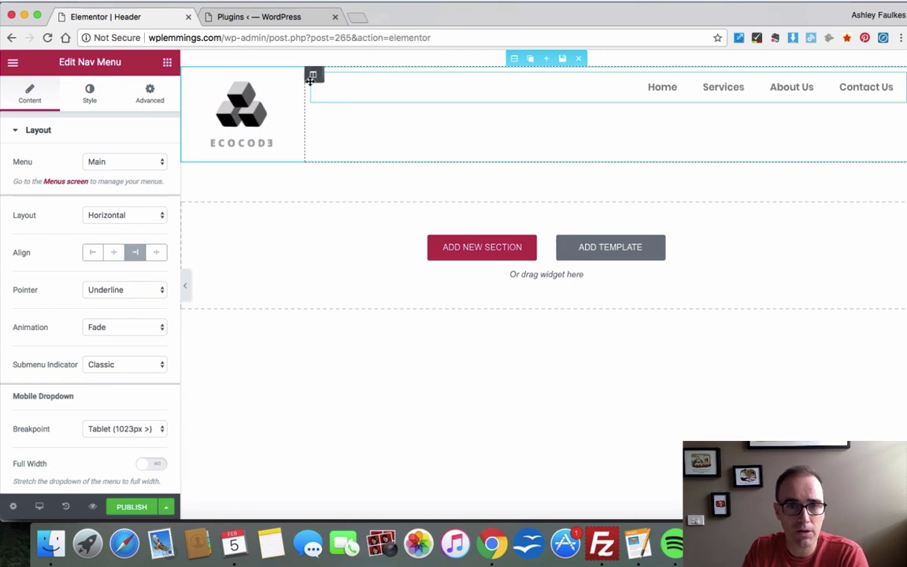
click(312, 75)
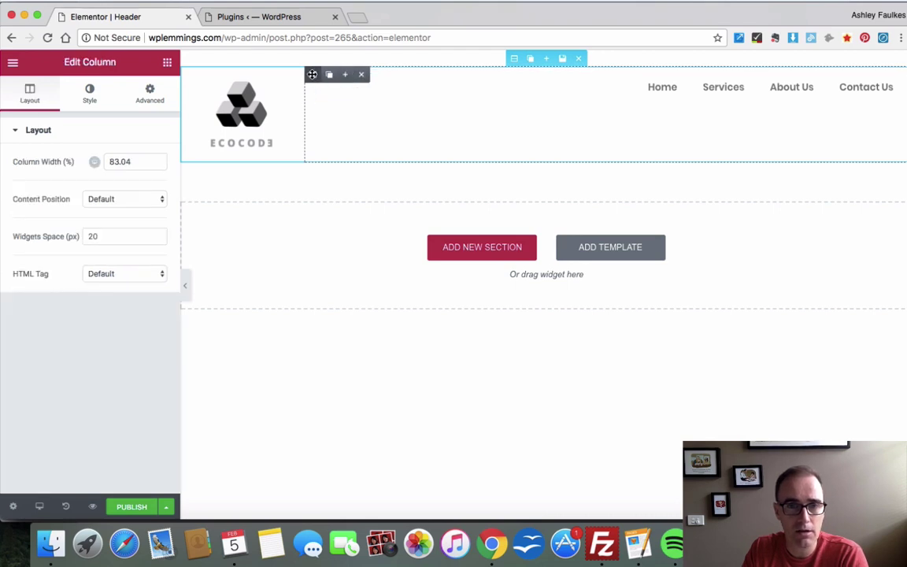
click(110, 200)
click(112, 222)
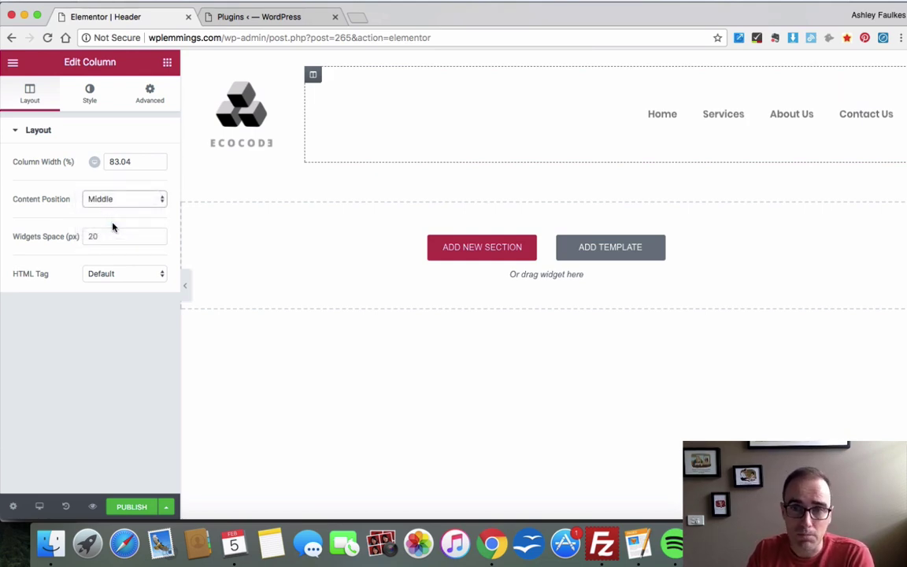
click(118, 199)
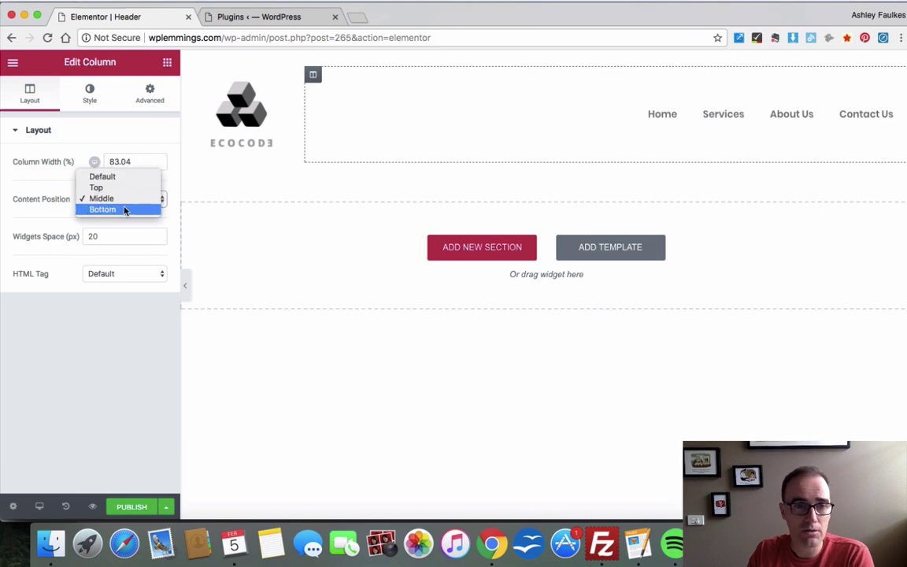
click(124, 210)
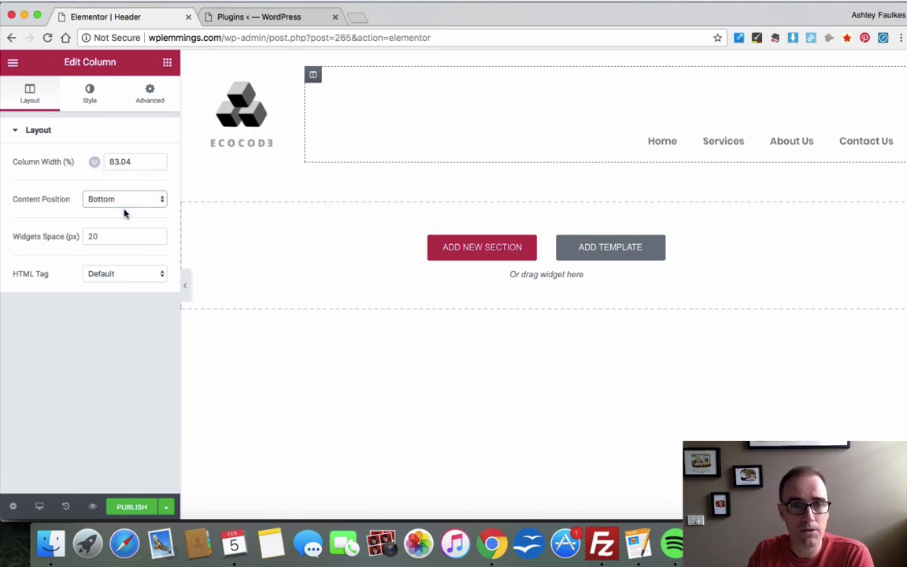
click(253, 120)
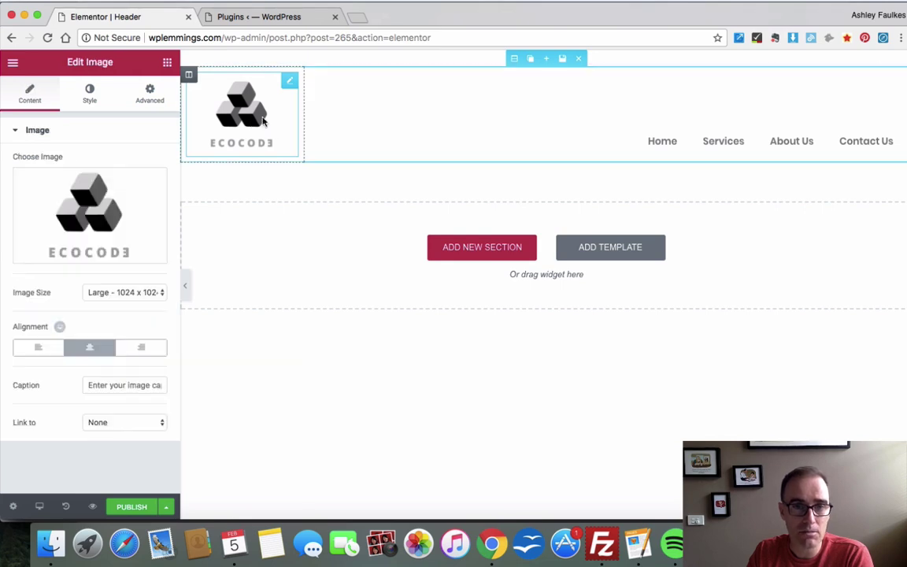
drag(306, 118, 279, 120)
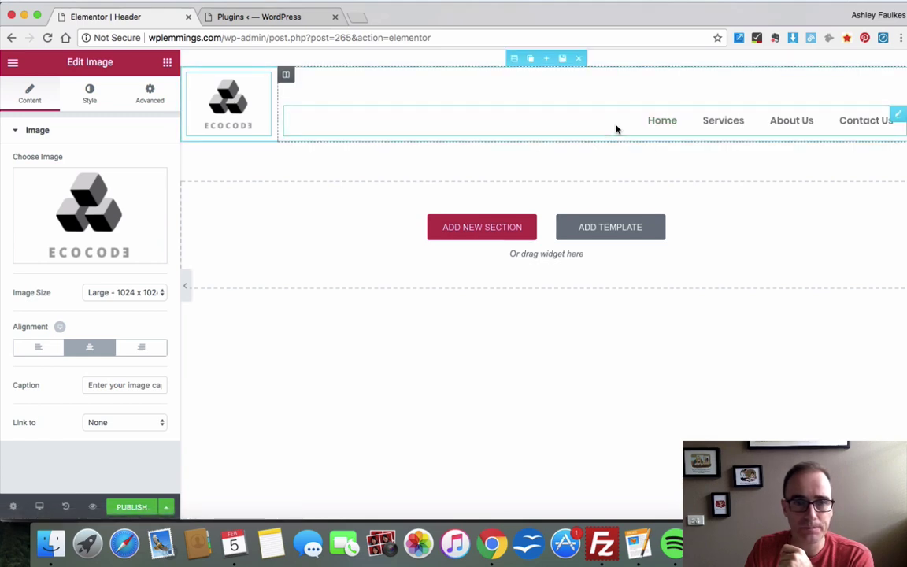
Step: Confirm the nav menu widget uses the Main menu
click(897, 116)
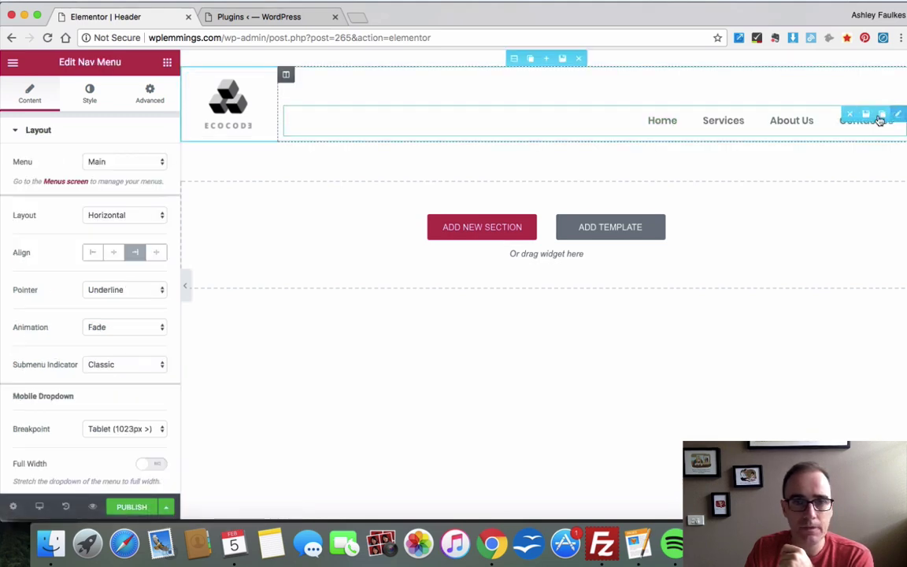
click(110, 162)
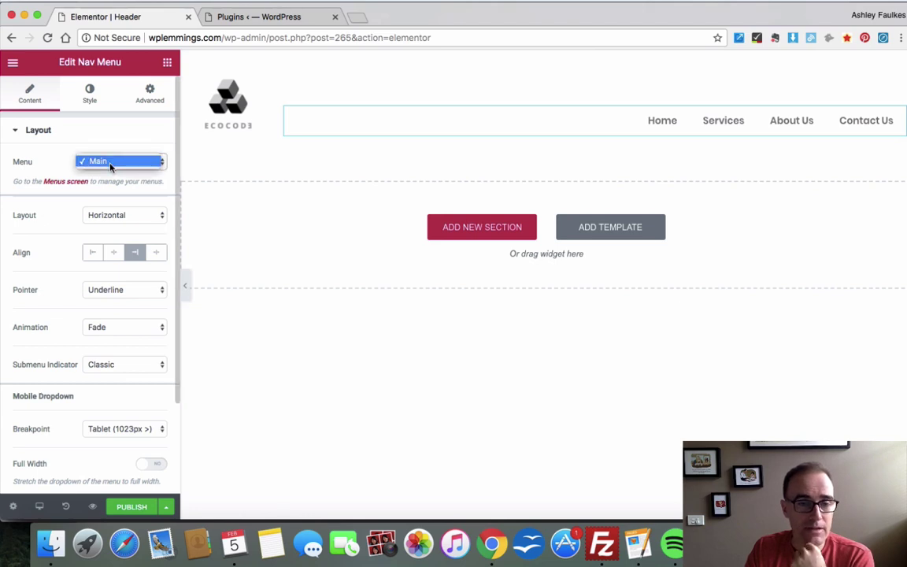
click(110, 162)
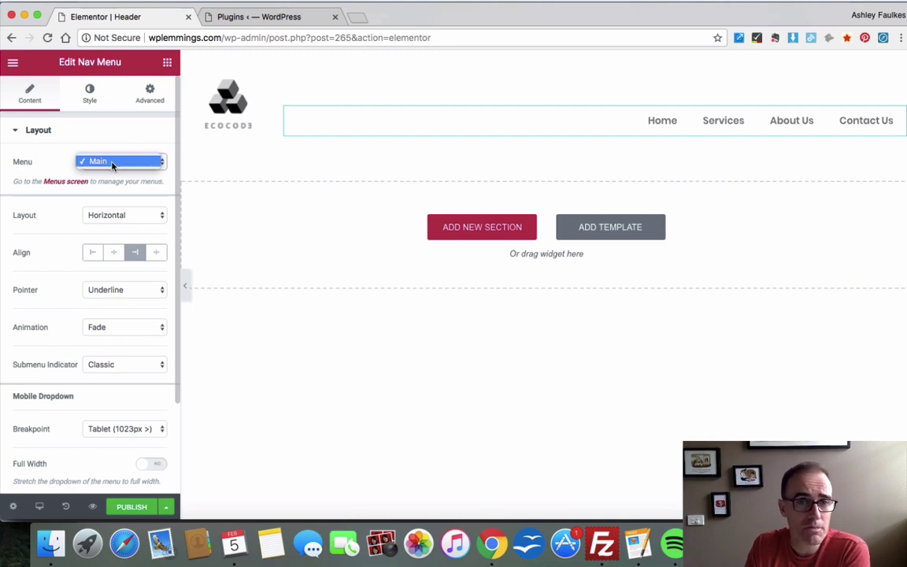
click(113, 165)
Step: Review the Main menu on the WordPress Menus page, then reselect Main in Elementor
click(271, 20)
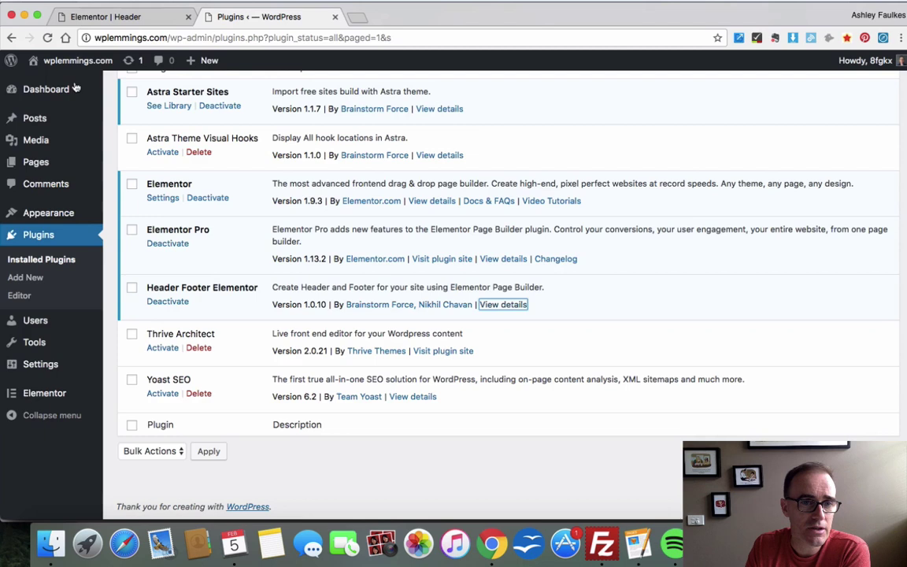
mouse_move(49, 212)
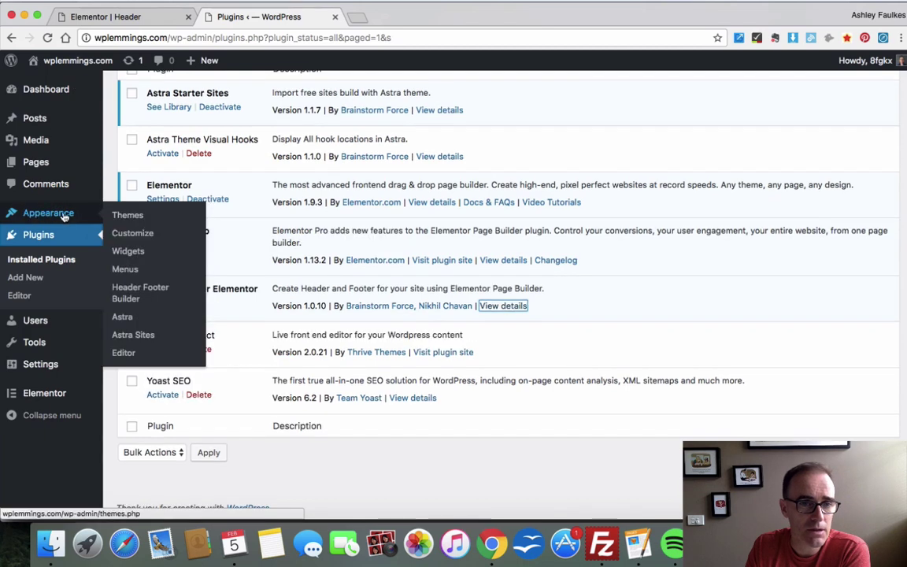
click(126, 270)
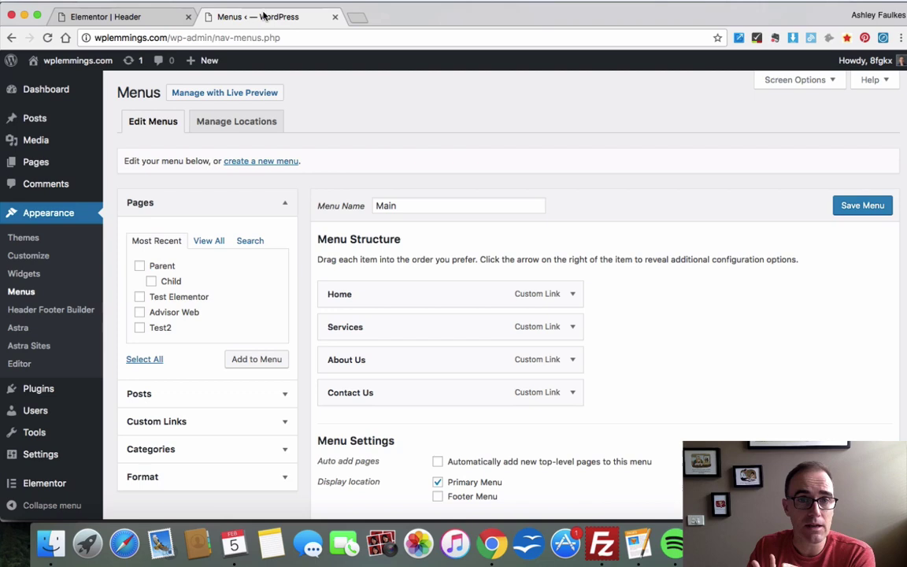
click(110, 16)
click(126, 164)
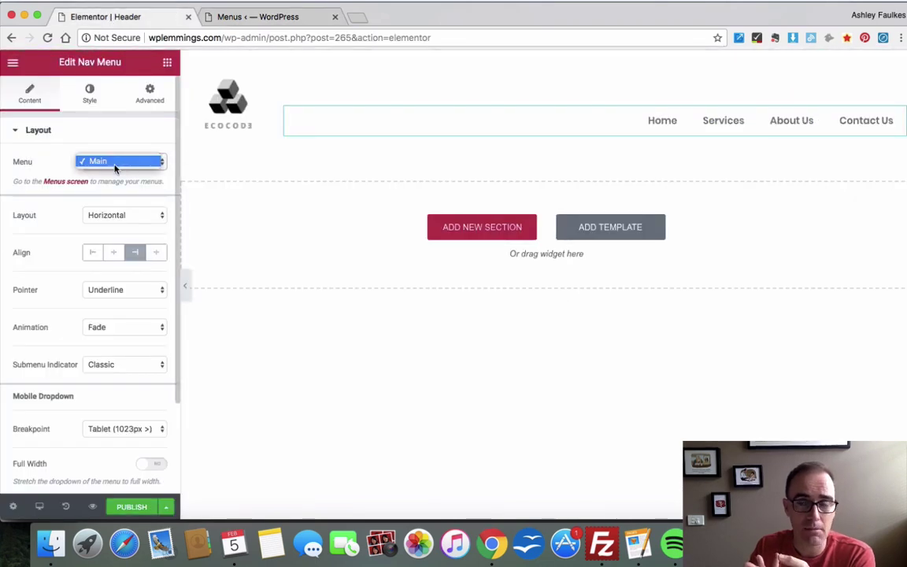
click(115, 166)
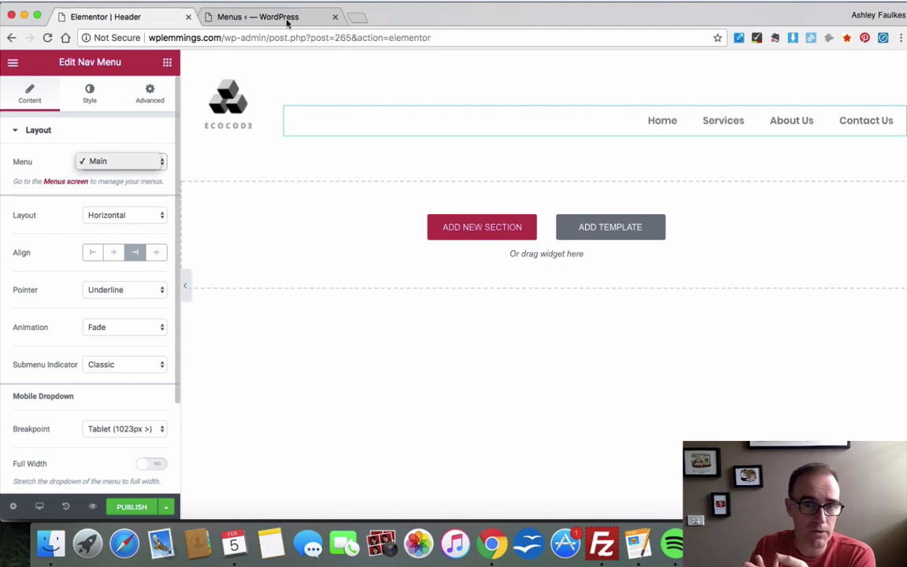
Step: Keep Home first in the Main menu and refresh the header's nav menu by reselecting Main
click(228, 15)
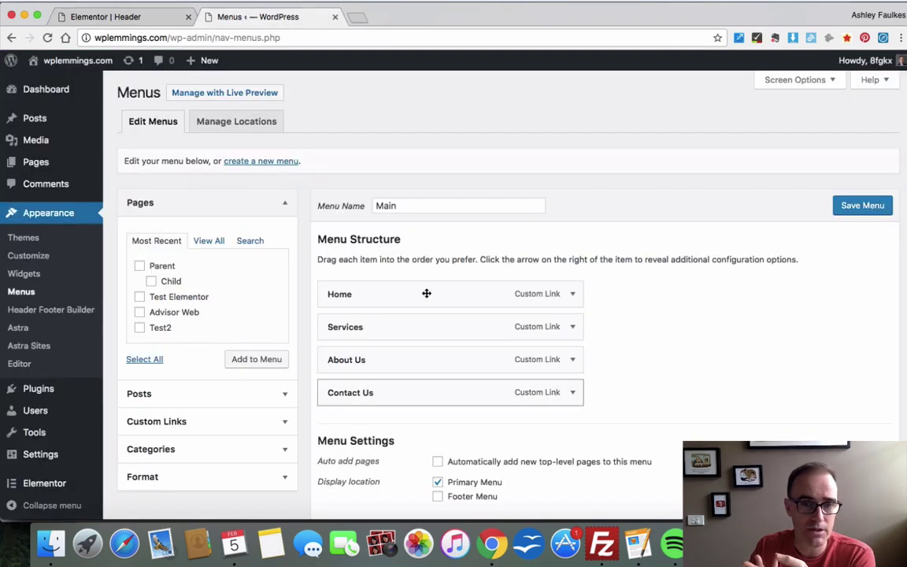
mouse_move(405, 293)
mouse_down()
mouse_move(403, 349)
mouse_move(404, 291)
mouse_up()
click(126, 17)
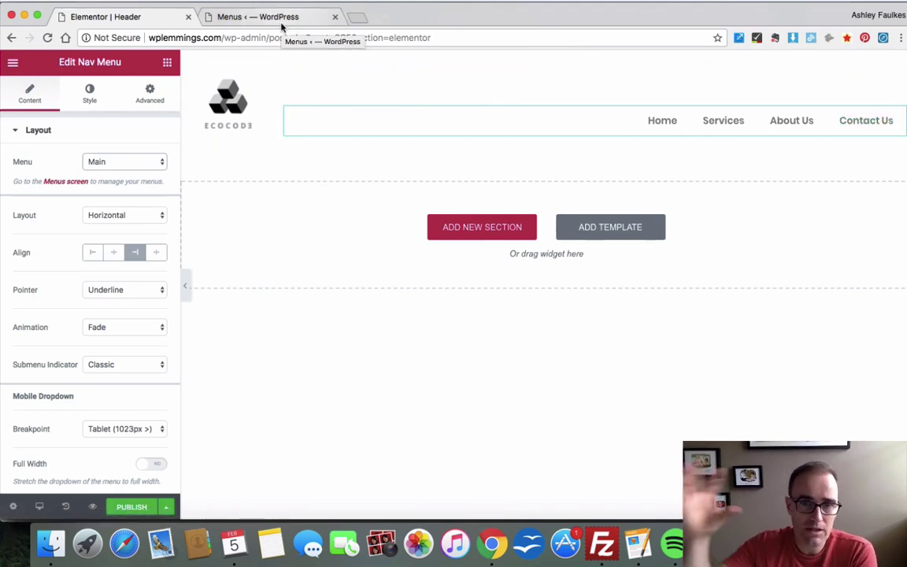
click(125, 161)
click(123, 163)
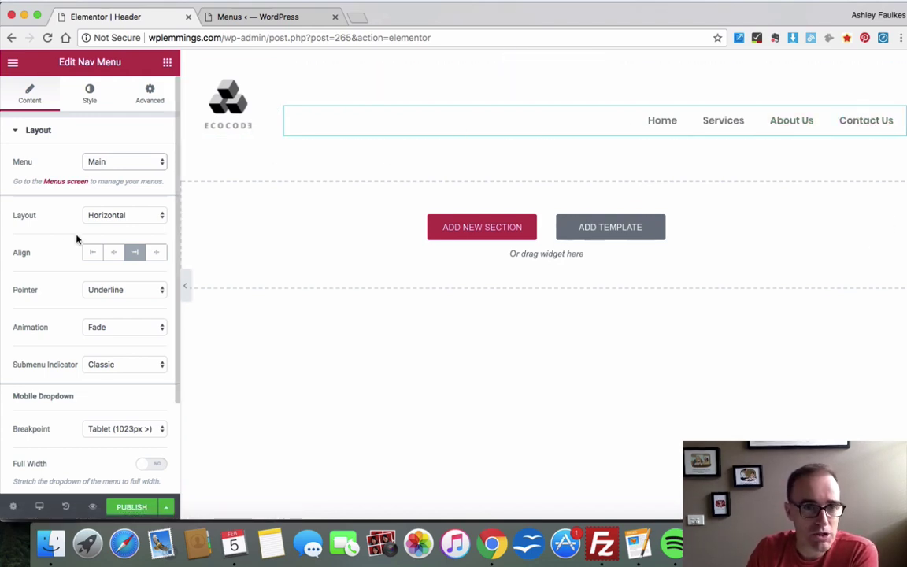
scroll(58, 265, down, 2)
scroll(57, 268, down, 1)
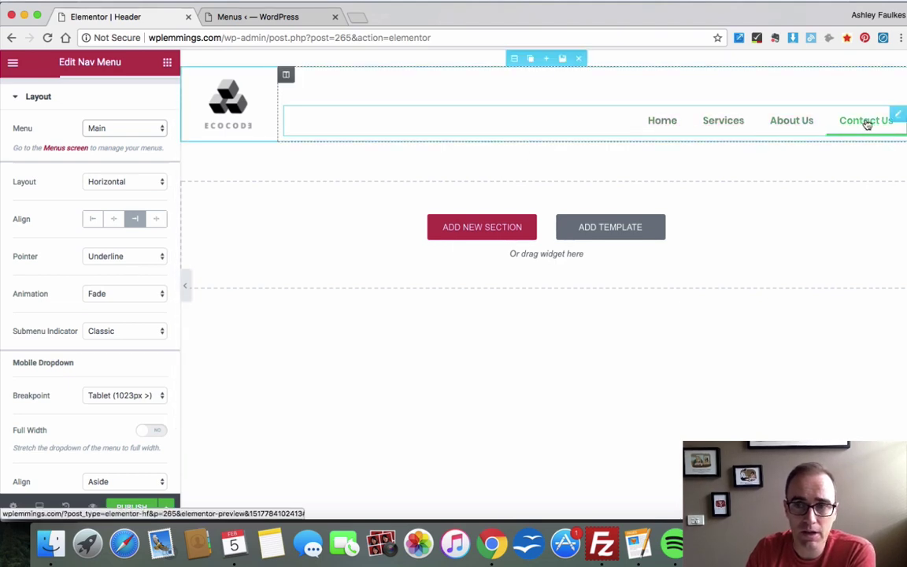
Step: Try the Framed pointer, then set the menu hover pointer to Text with Grow animation
click(118, 257)
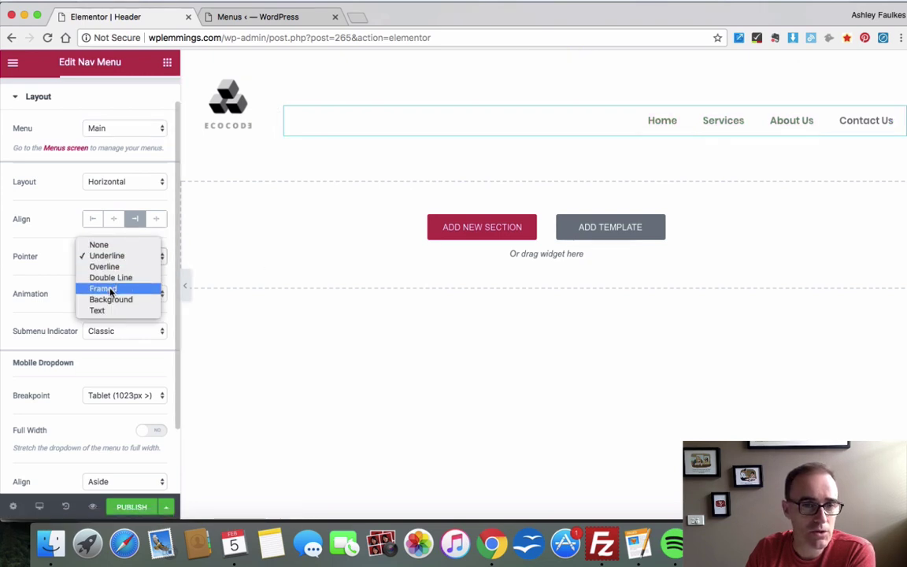
click(110, 289)
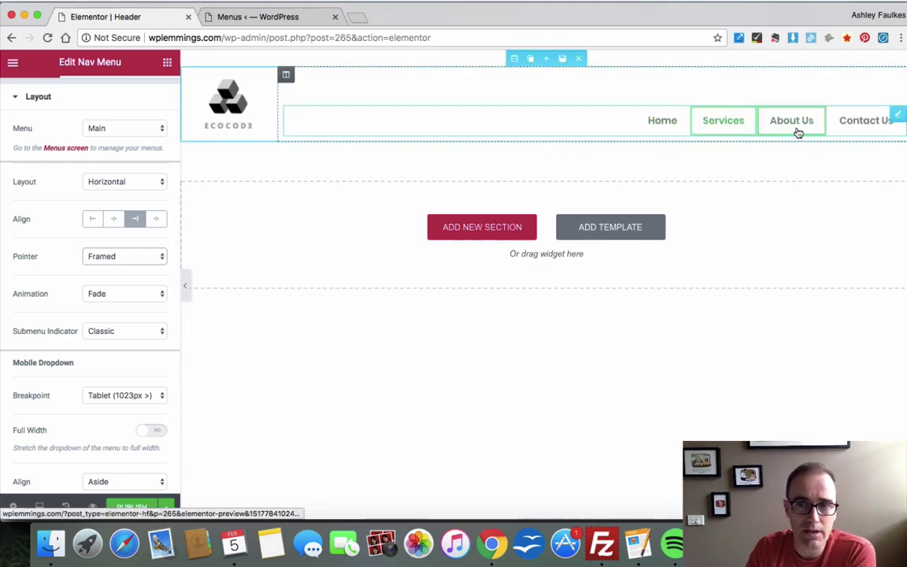
click(124, 257)
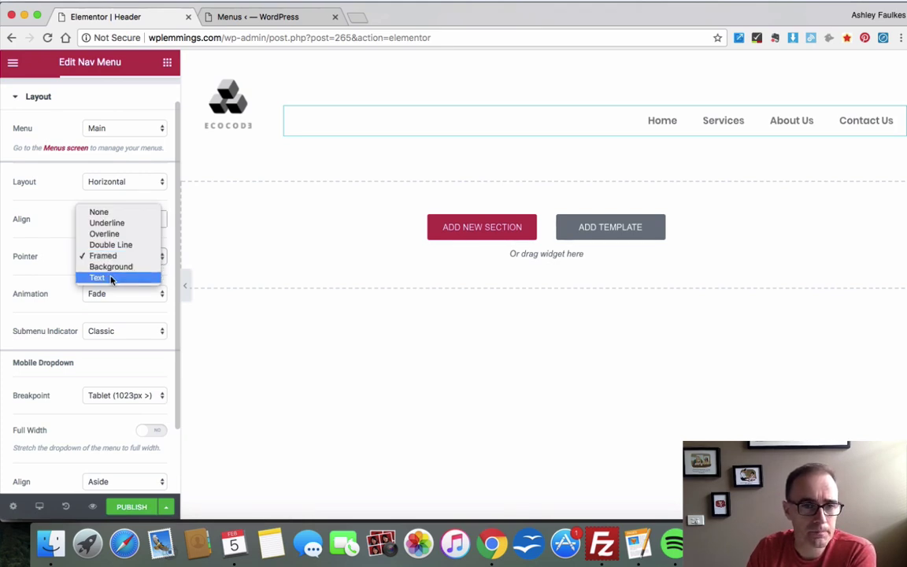
click(111, 280)
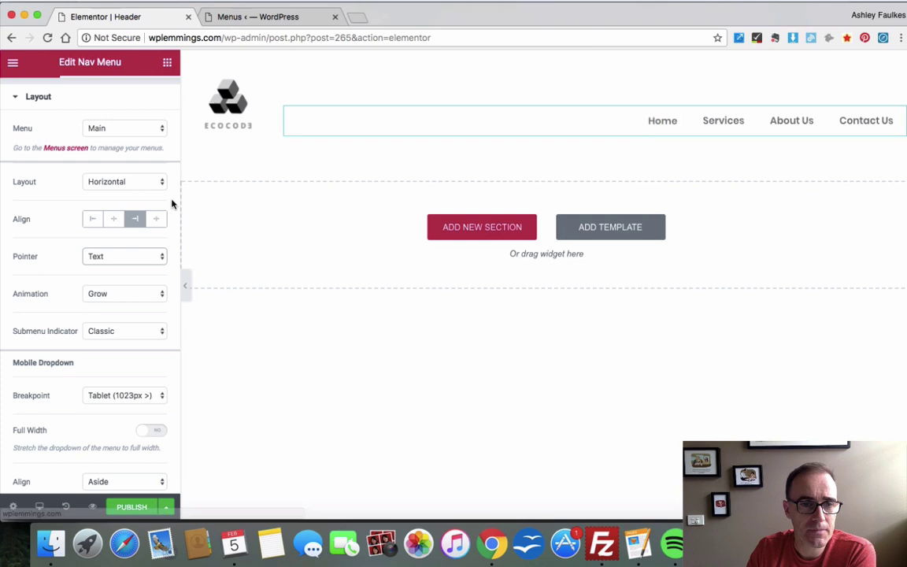
Step: Set the nav menu's normal text colour to the blue preset #4054b2
scroll(56, 255, up, 2)
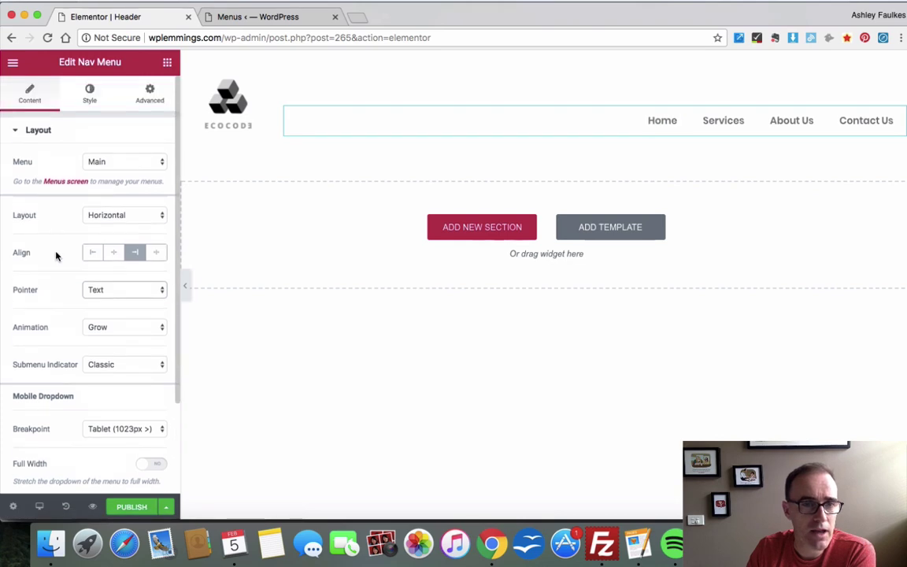
click(96, 102)
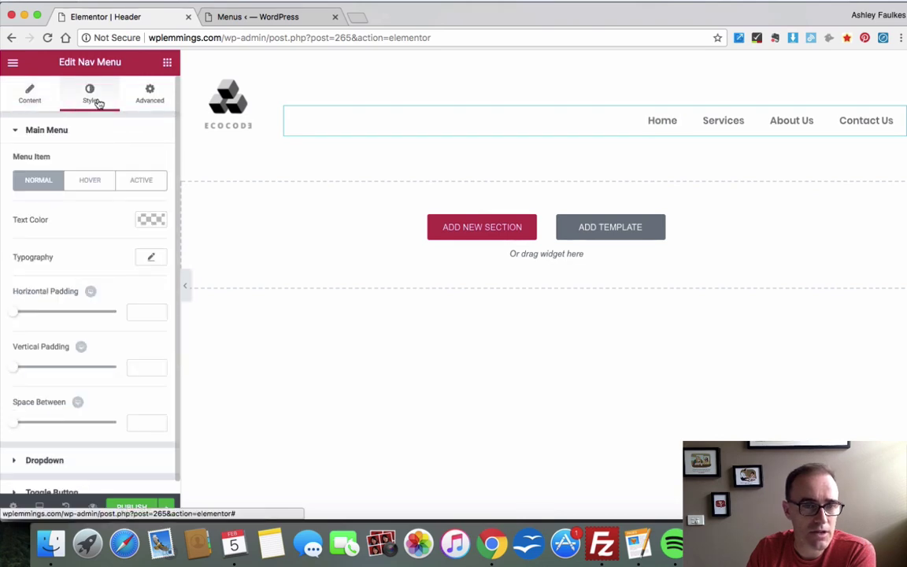
click(151, 221)
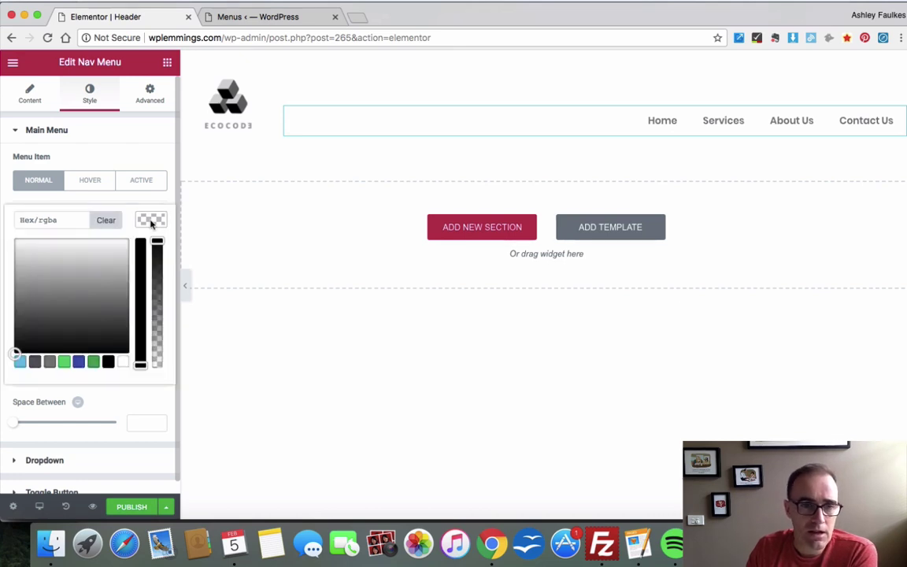
click(80, 363)
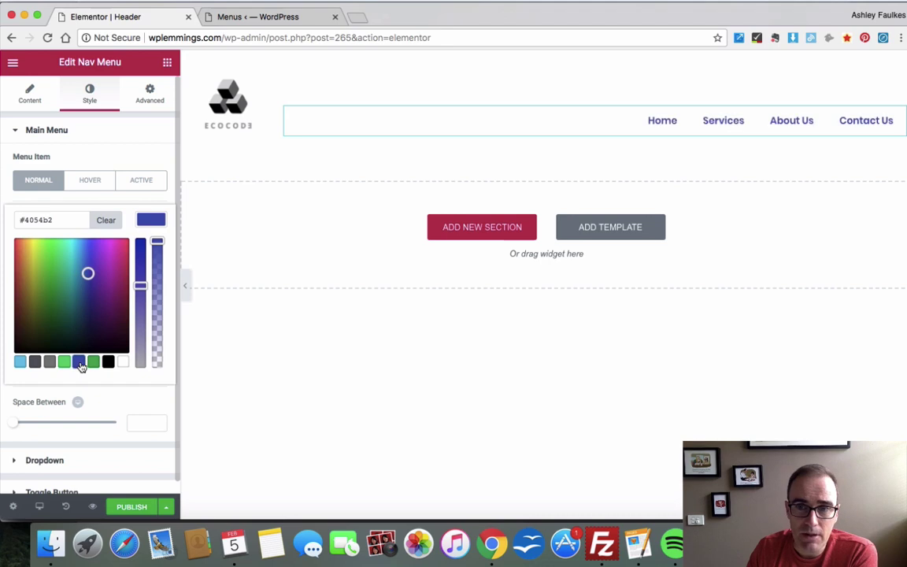
click(155, 222)
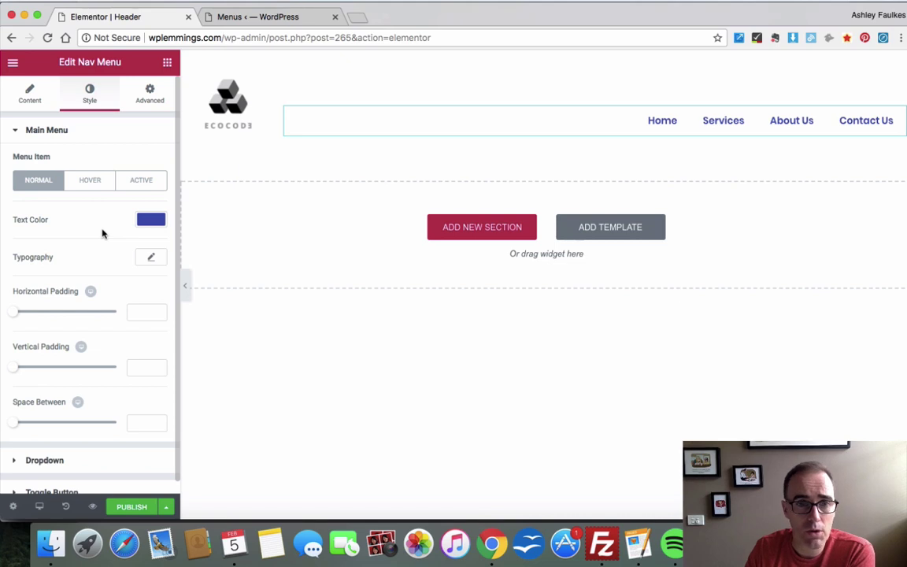
scroll(102, 233, down, 1)
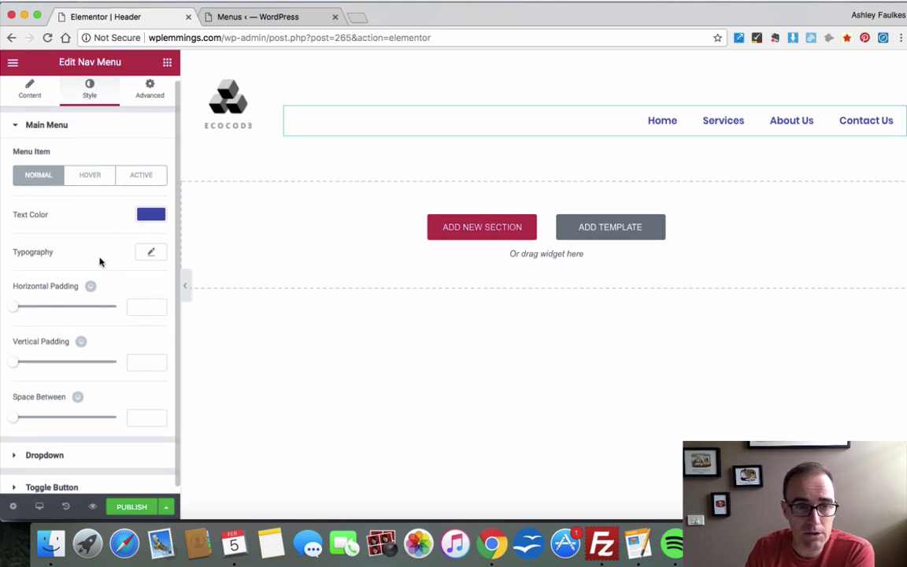
Step: Set the nav menu typography font family to Roboto
click(149, 253)
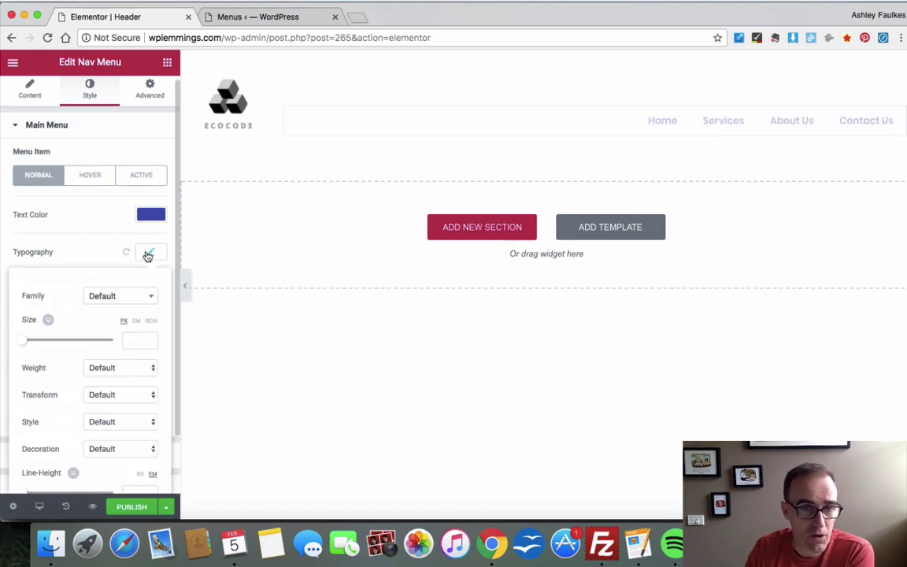
click(98, 300)
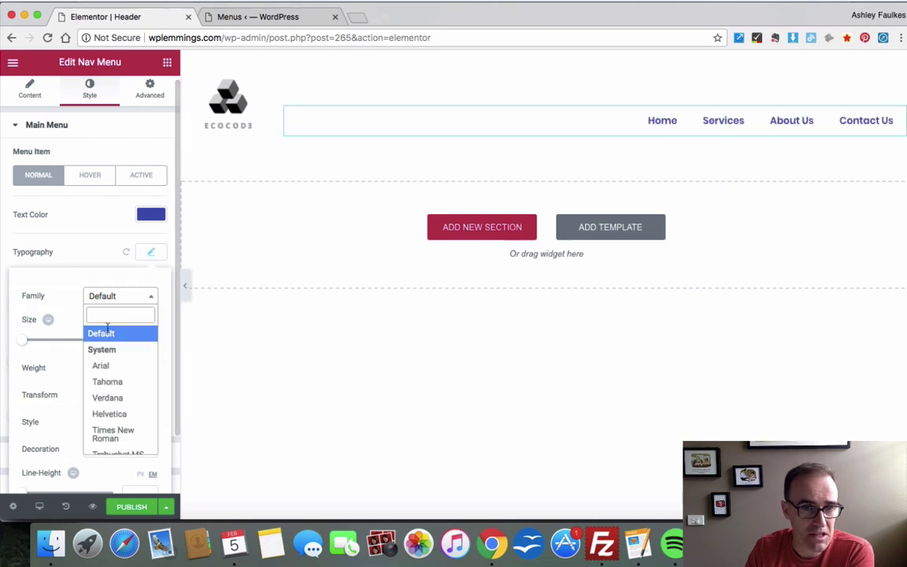
scroll(109, 370, down, 5)
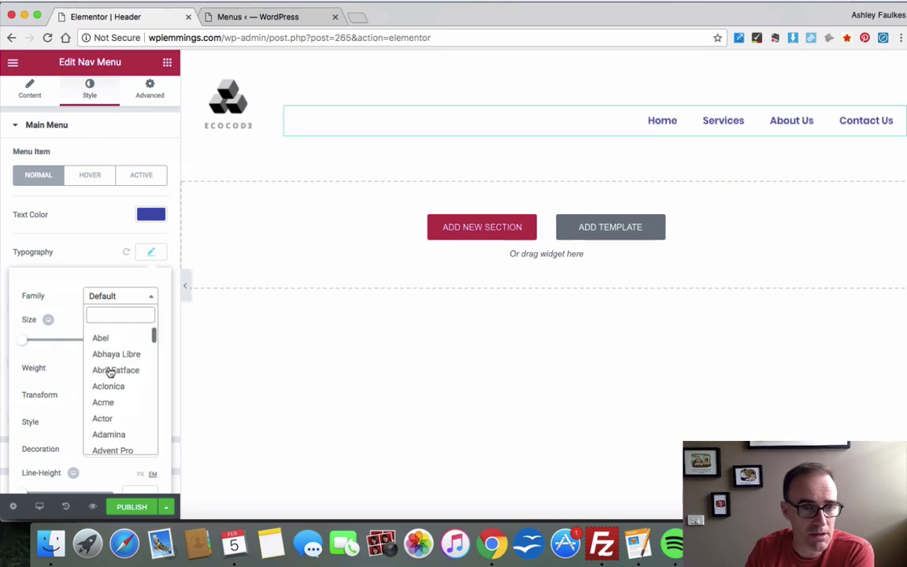
scroll(109, 372, down, 5)
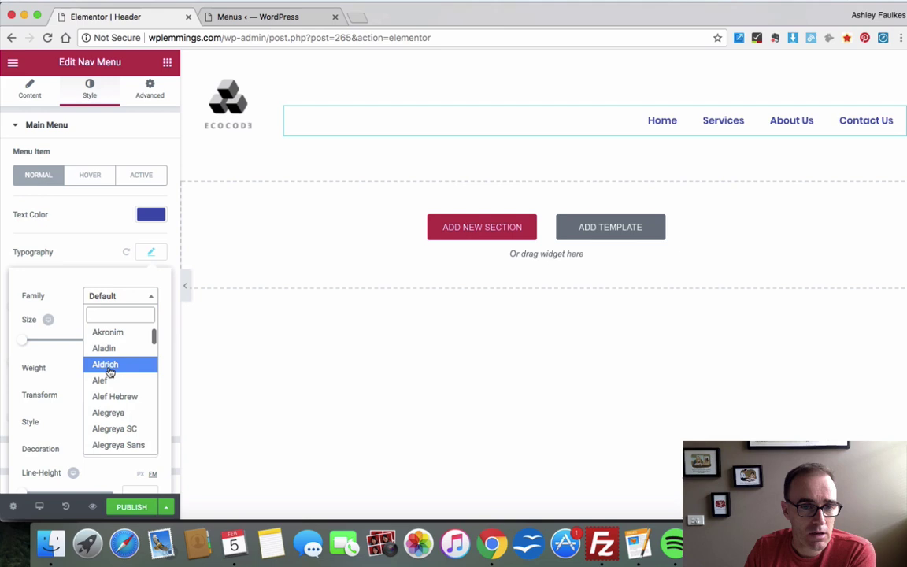
scroll(110, 372, down, 5)
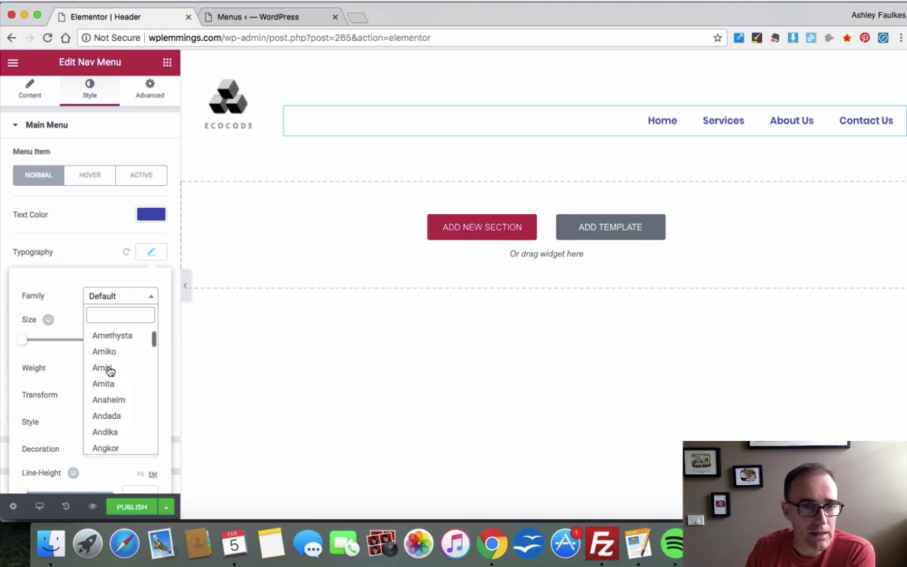
text(robo)
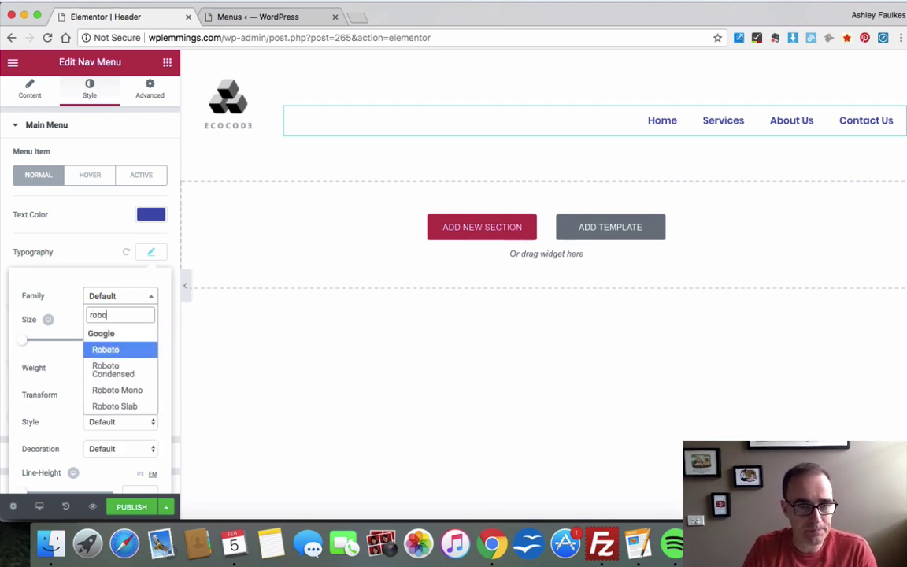
click(116, 350)
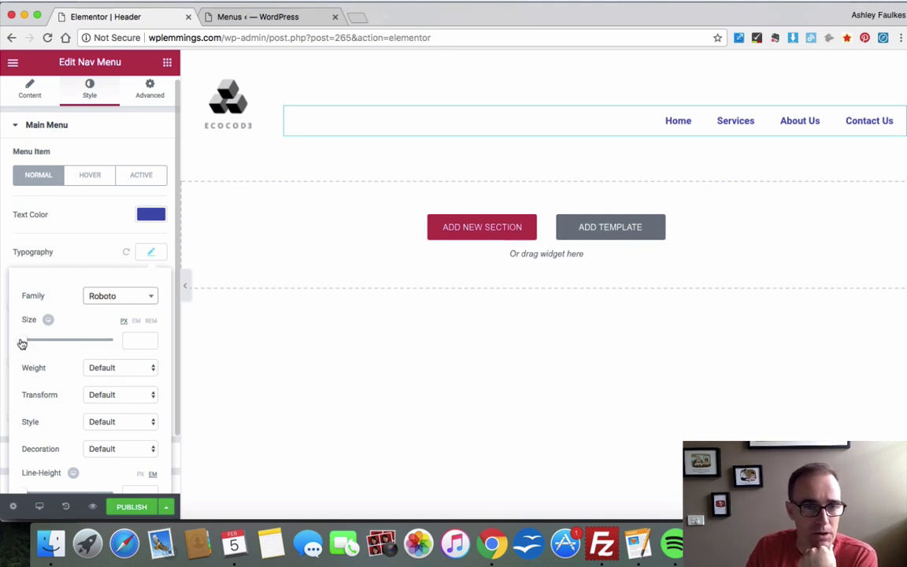
Step: Give the menu text size 18 px, Uppercase transform and letter spacing 2
drag(22, 341, 28, 342)
click(106, 398)
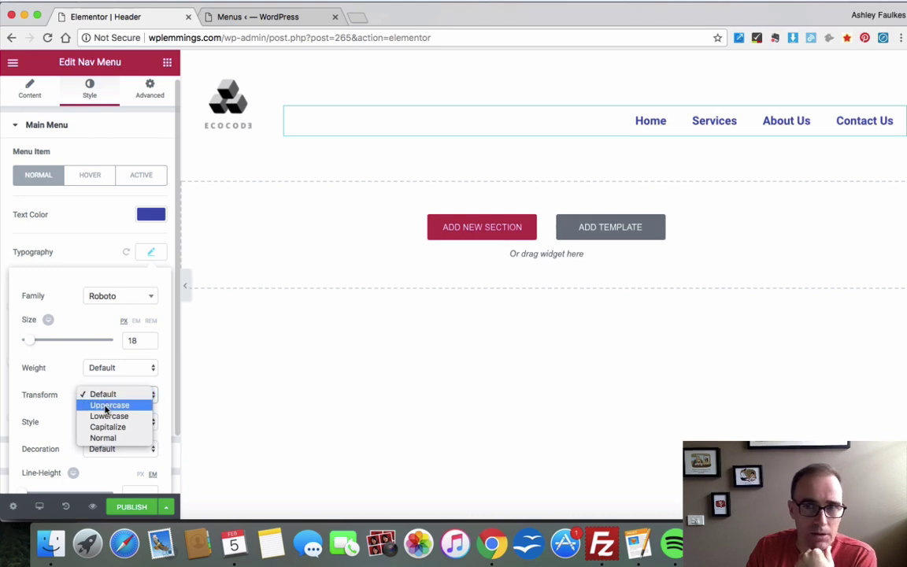
click(105, 405)
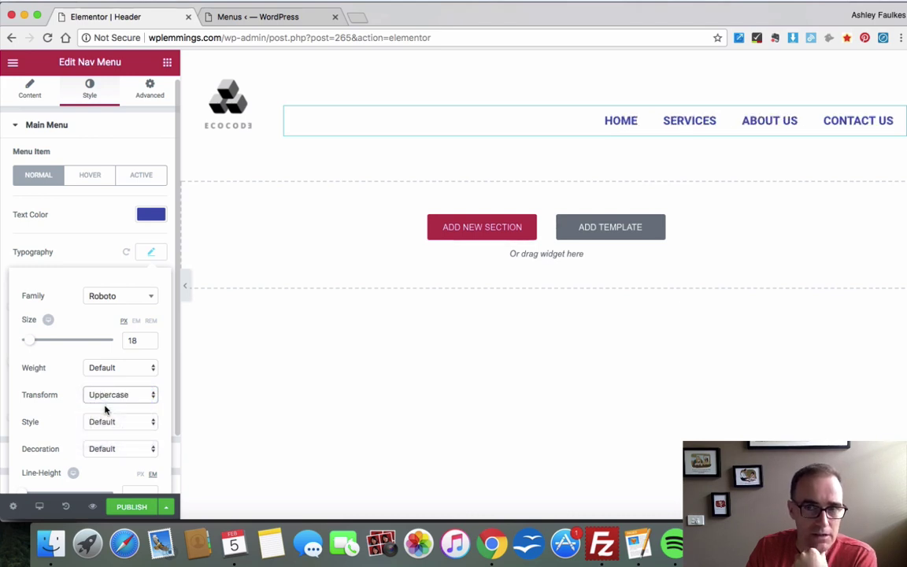
scroll(87, 441, down, 3)
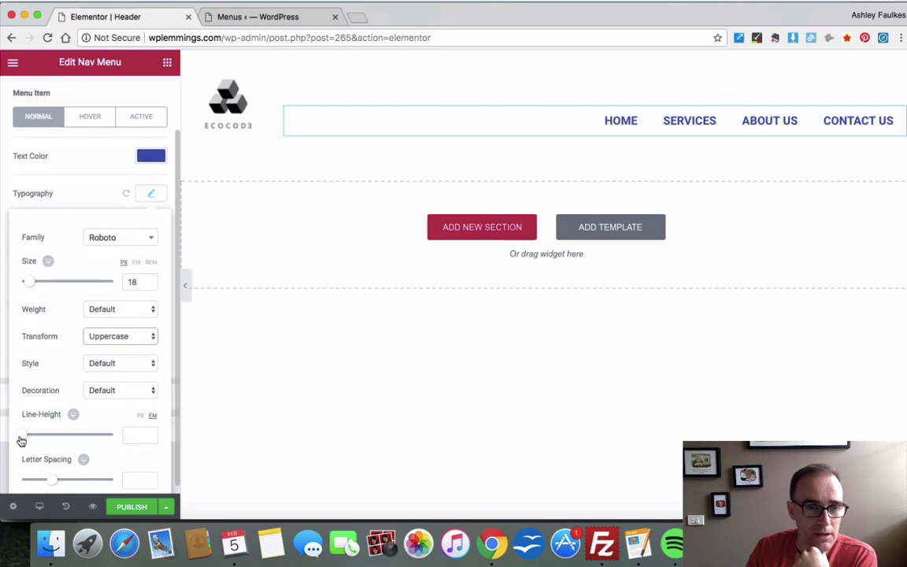
drag(51, 472, 63, 472)
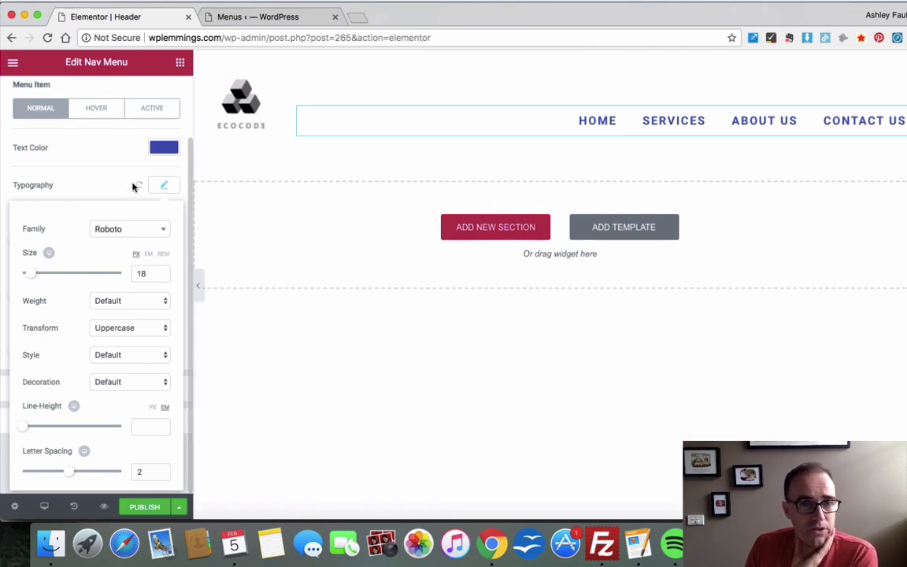
click(161, 187)
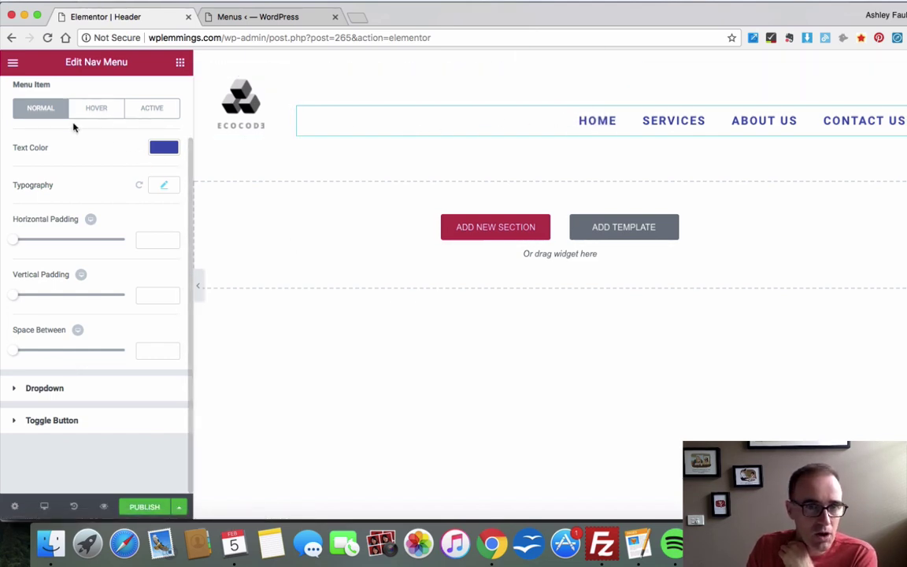
Step: Set the menu items' hover text colour to the light-blue preset #6ec1e4
click(90, 114)
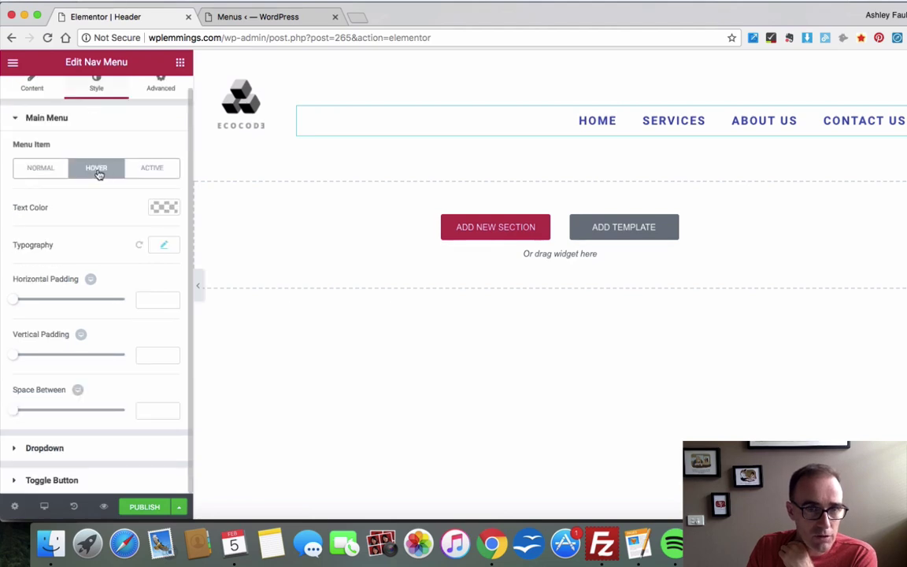
click(163, 207)
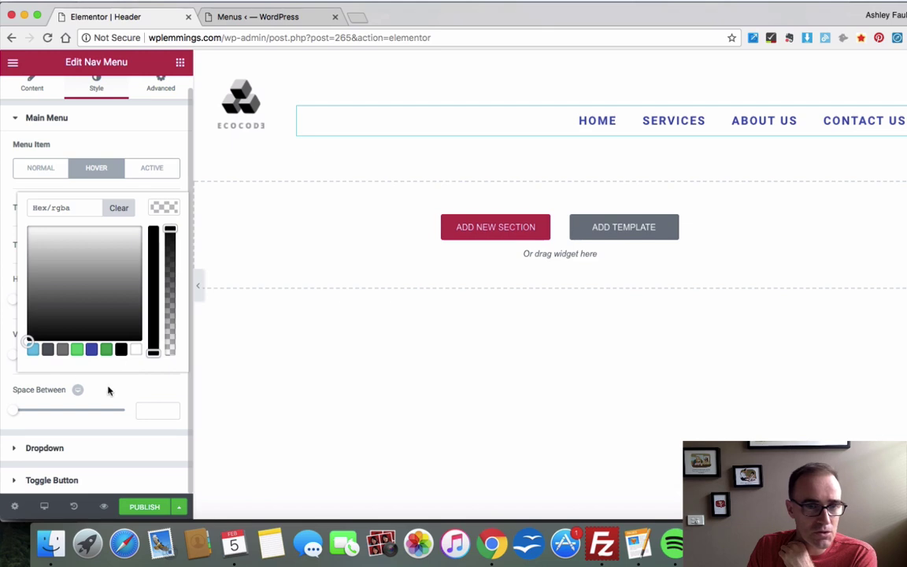
click(32, 354)
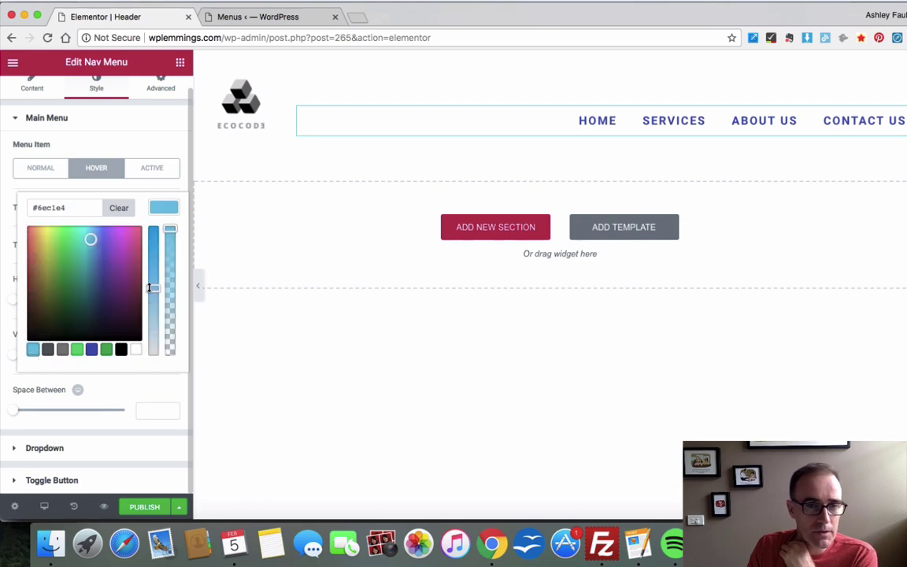
click(117, 394)
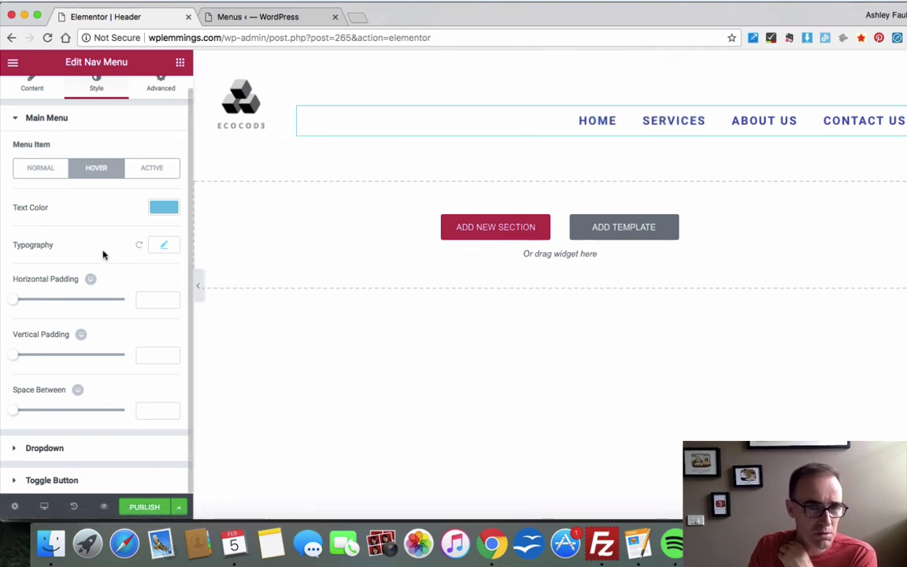
Step: Show the nav menu's Content settings and scroll through its options
scroll(71, 259, up, 1)
scroll(75, 260, up, 1)
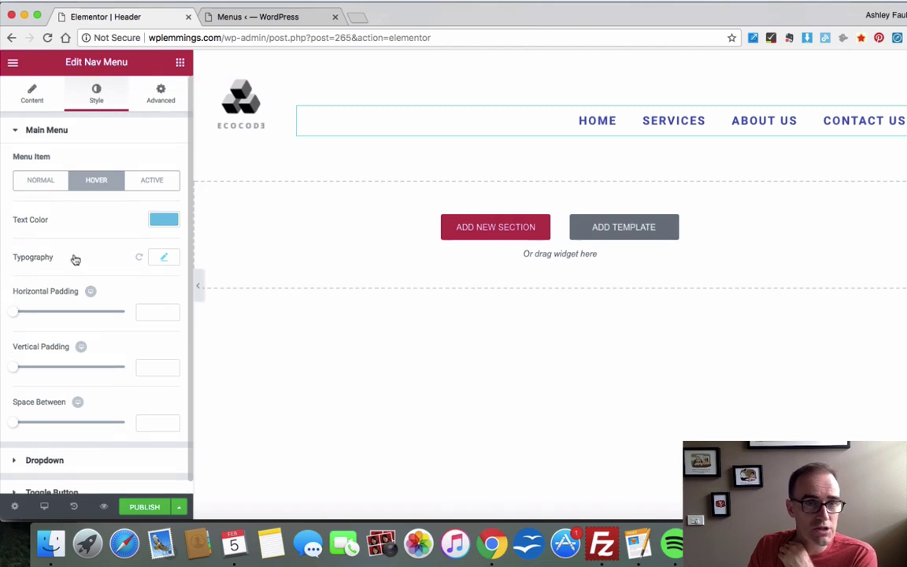
click(24, 92)
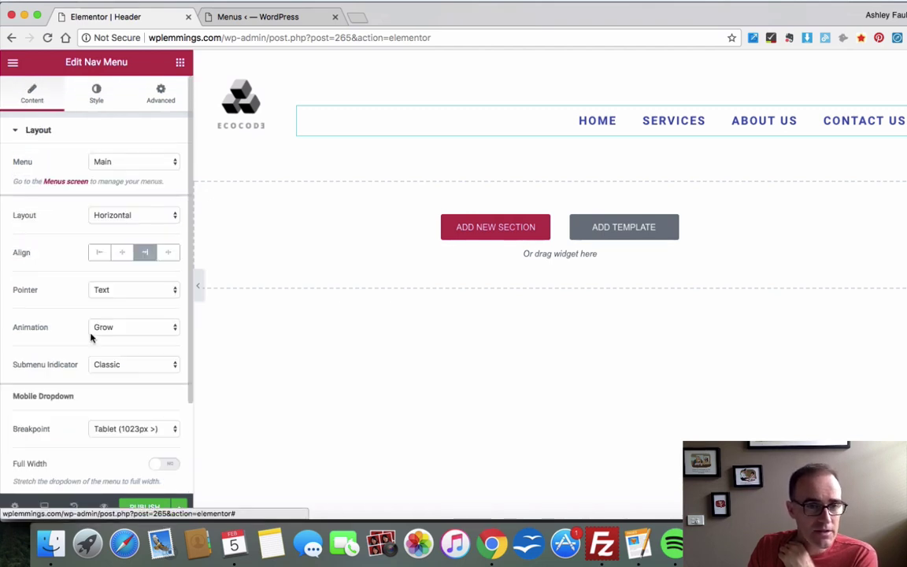
scroll(79, 322, down, 3)
scroll(65, 303, up, 2)
scroll(65, 303, down, 2)
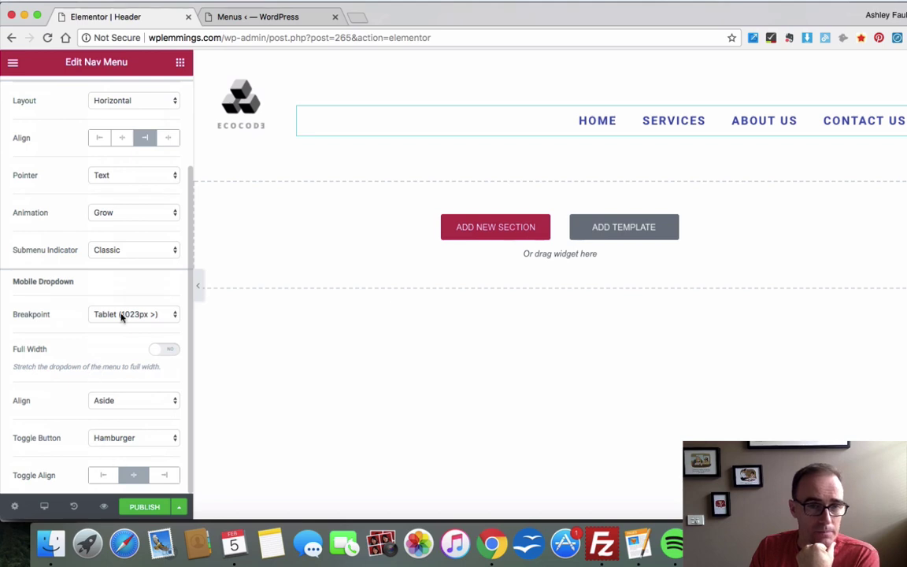
scroll(47, 340, up, 3)
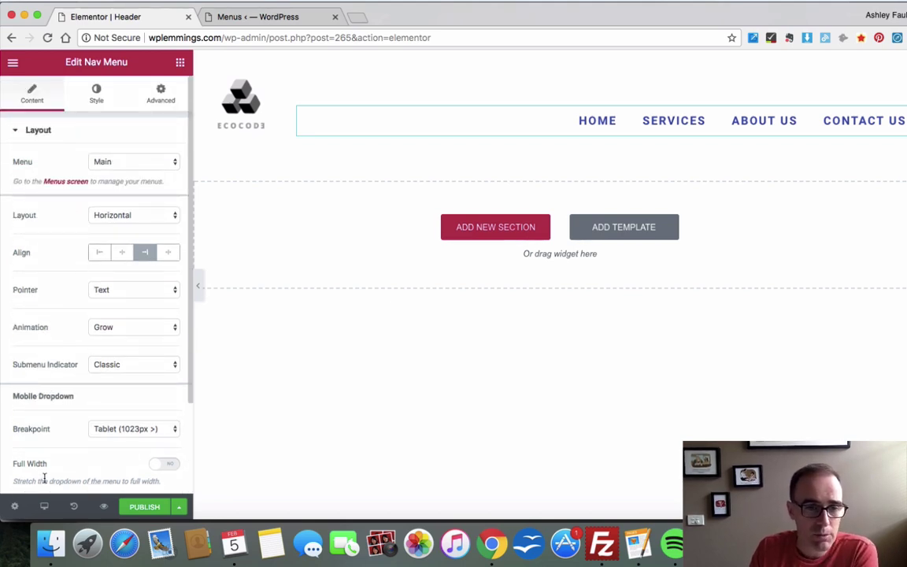
Step: Cycle the responsive preview through tablet, mobile and desktop sizes, ending on tablet
click(44, 509)
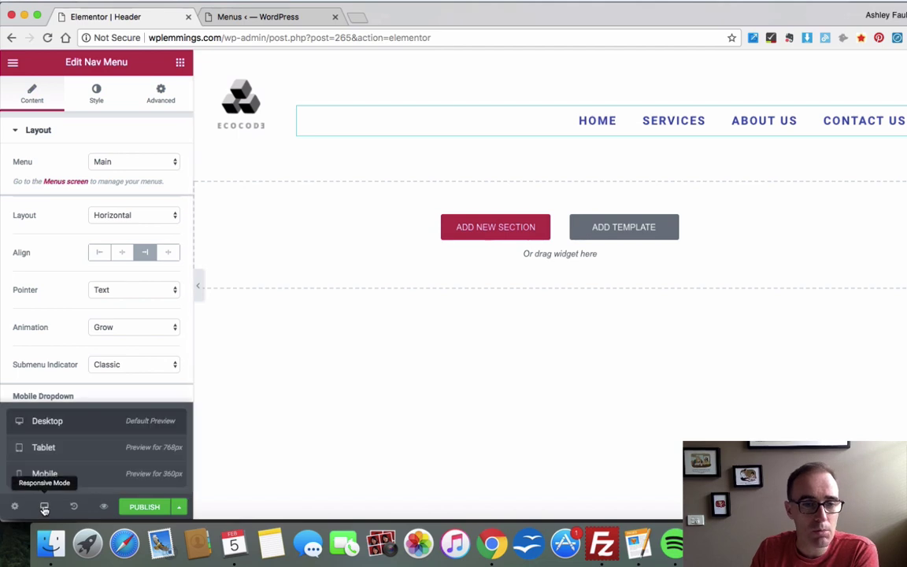
click(67, 454)
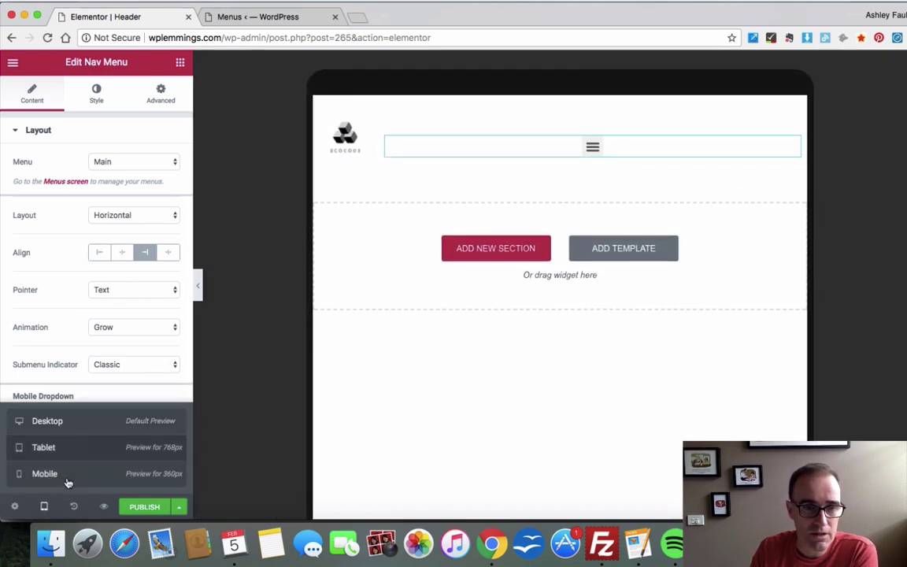
click(68, 480)
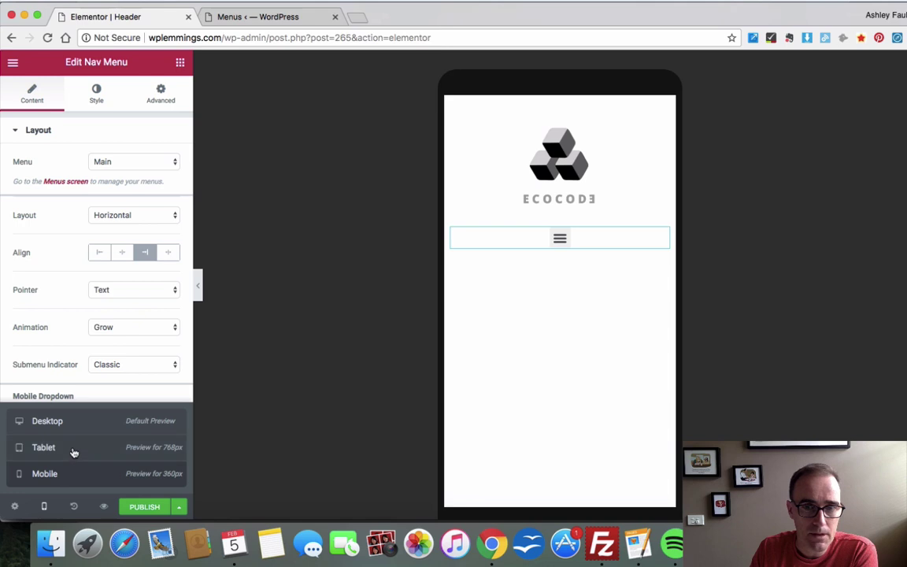
click(74, 452)
click(79, 432)
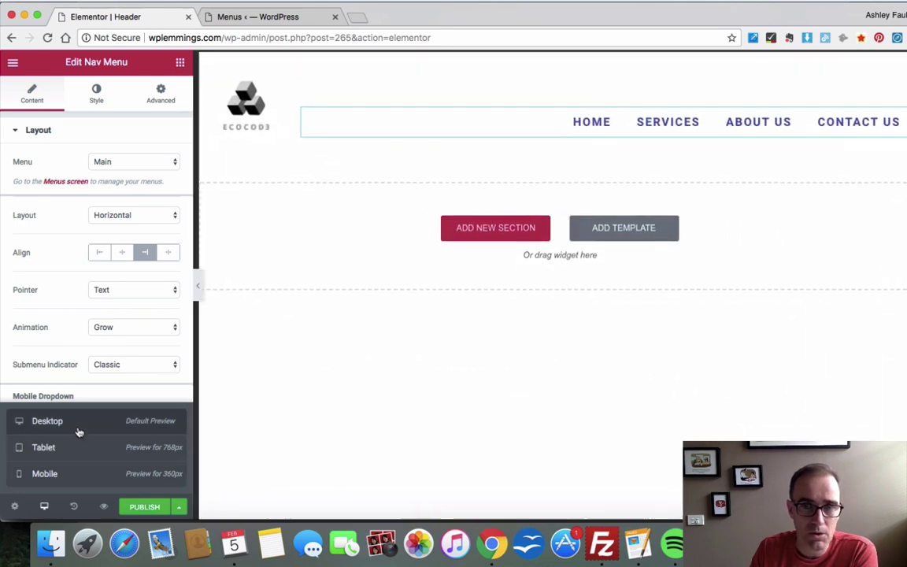
click(77, 448)
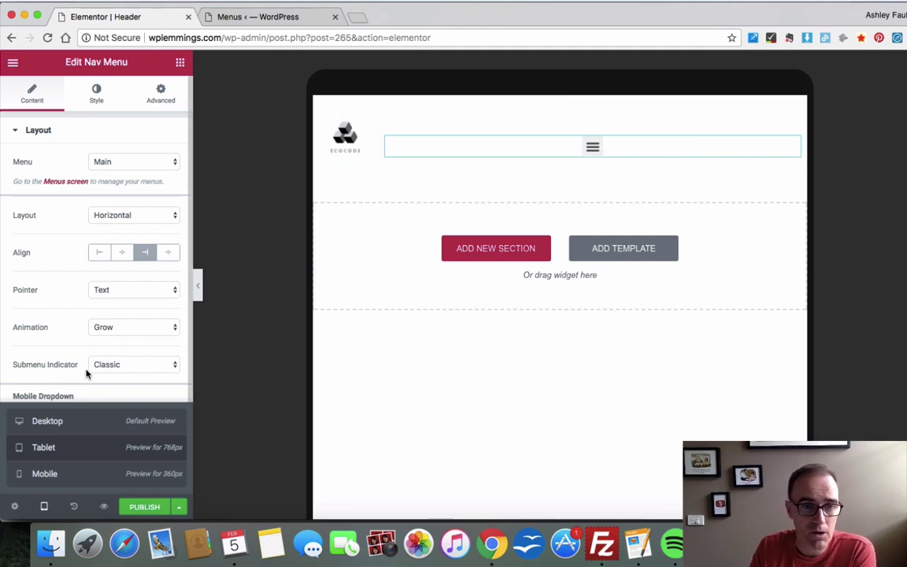
Step: Set the nav menu's Mobile Dropdown breakpoint to Mobile (767px >)
scroll(66, 289, down, 3)
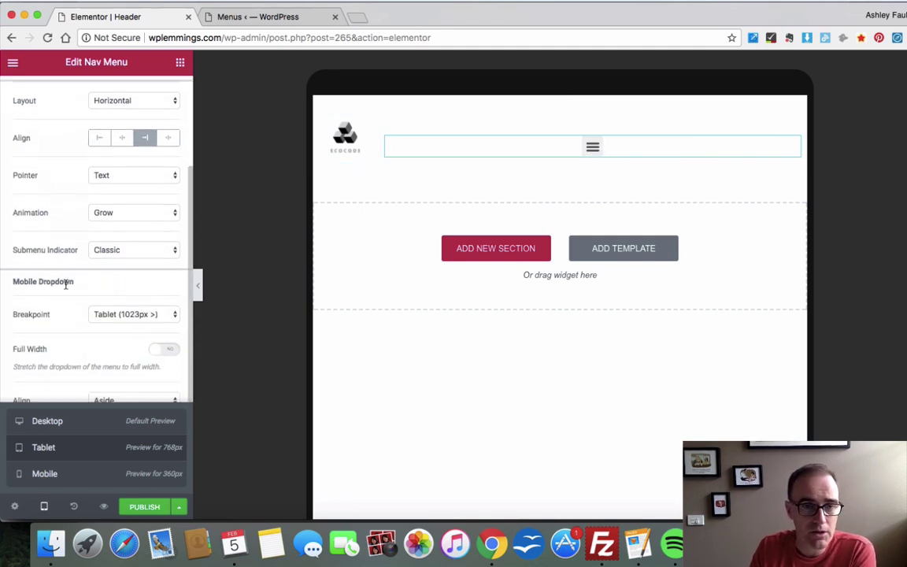
click(160, 315)
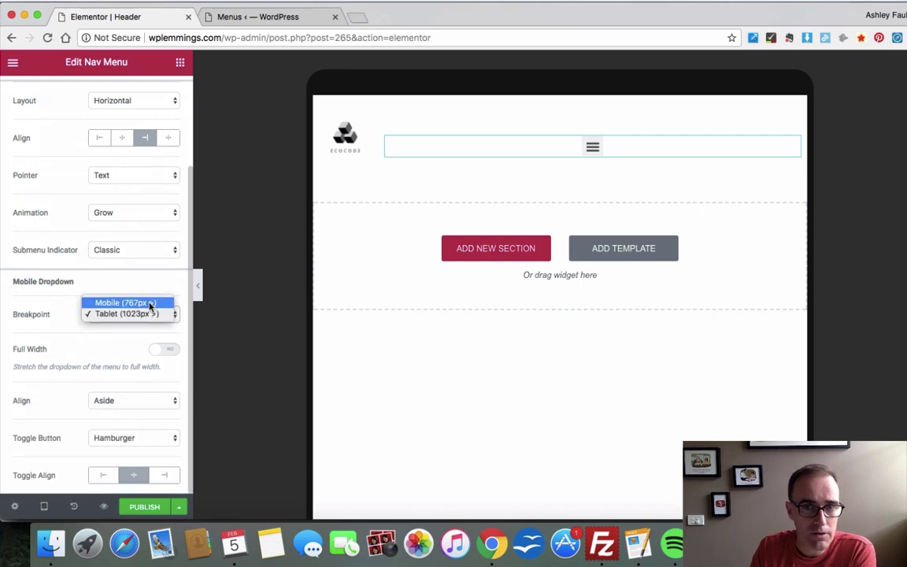
click(126, 303)
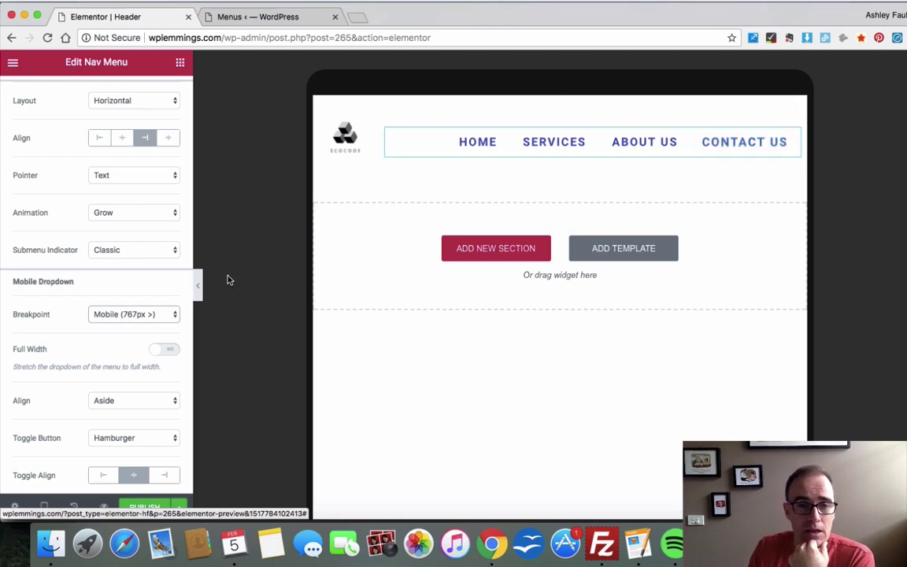
click(129, 319)
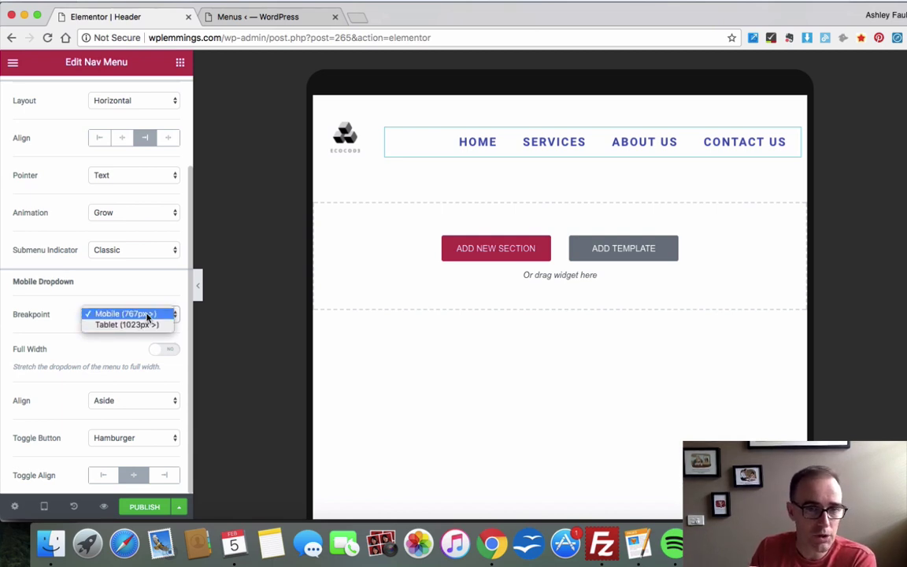
click(148, 316)
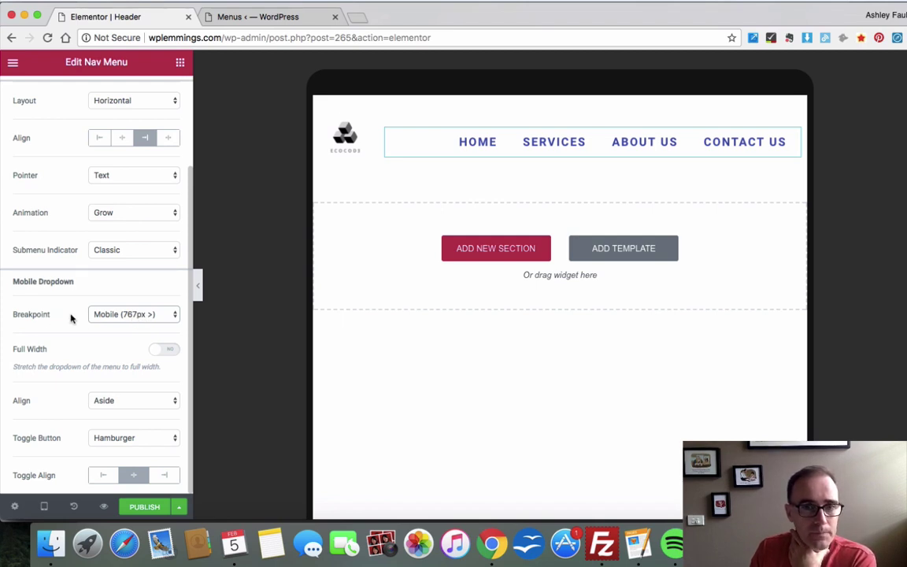
Step: Switch the responsive preview to Mobile
click(43, 507)
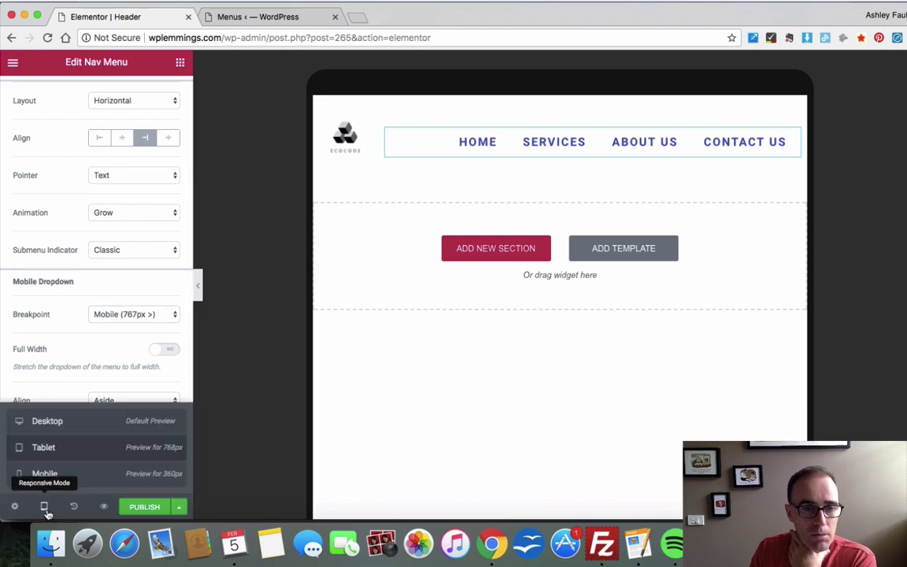
click(69, 476)
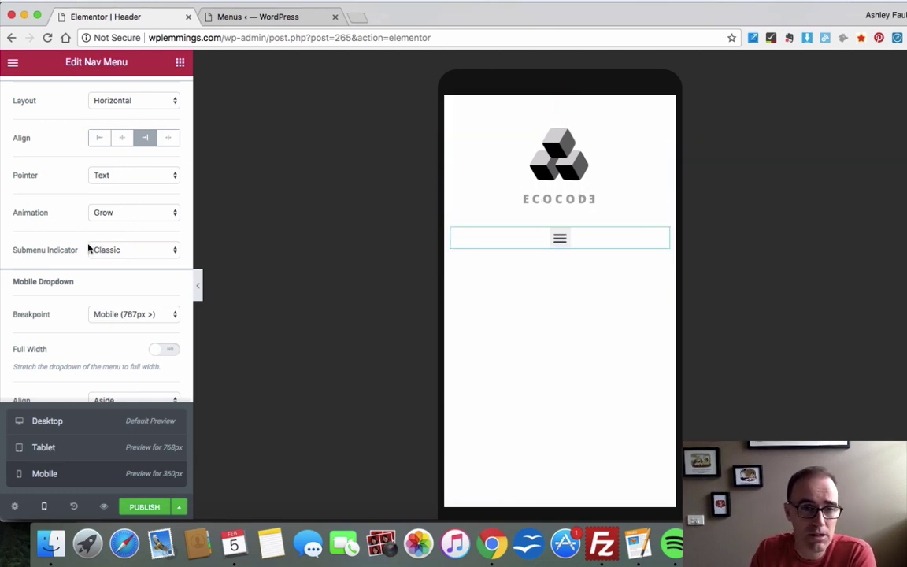
Step: Set the logo column's width to 30%
click(555, 169)
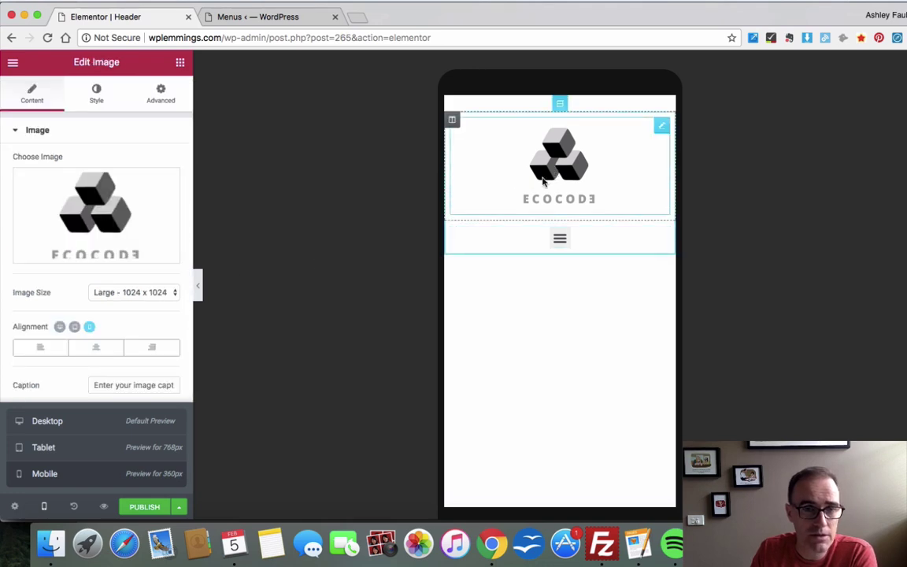
click(453, 122)
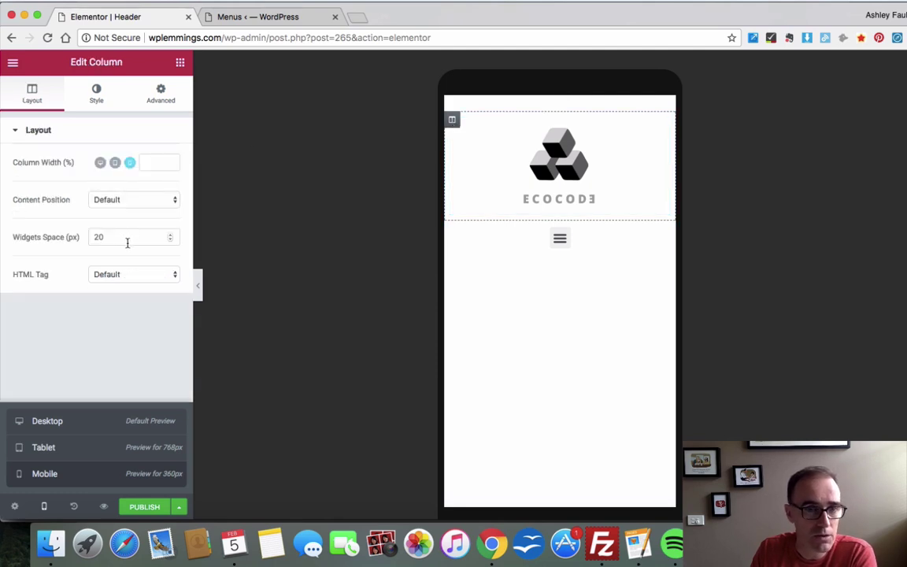
click(154, 166)
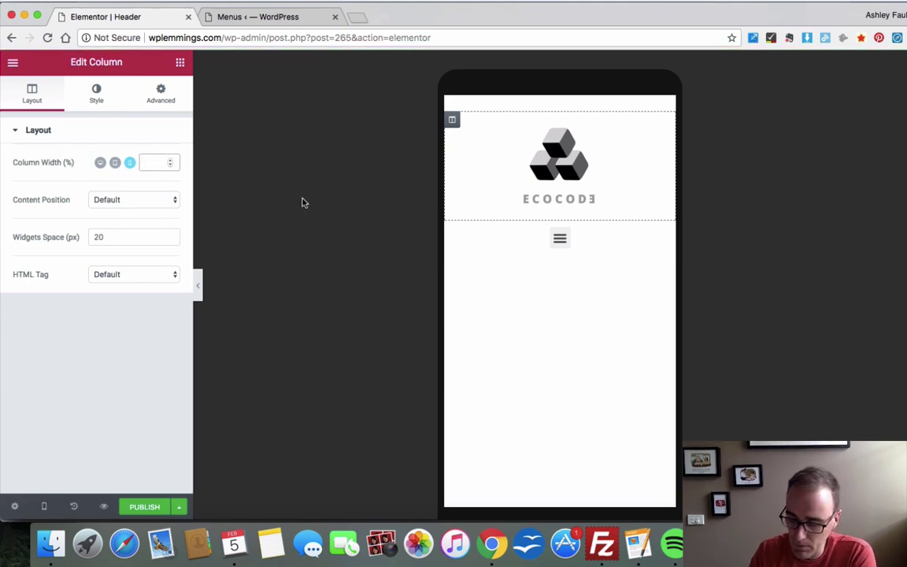
text(20)
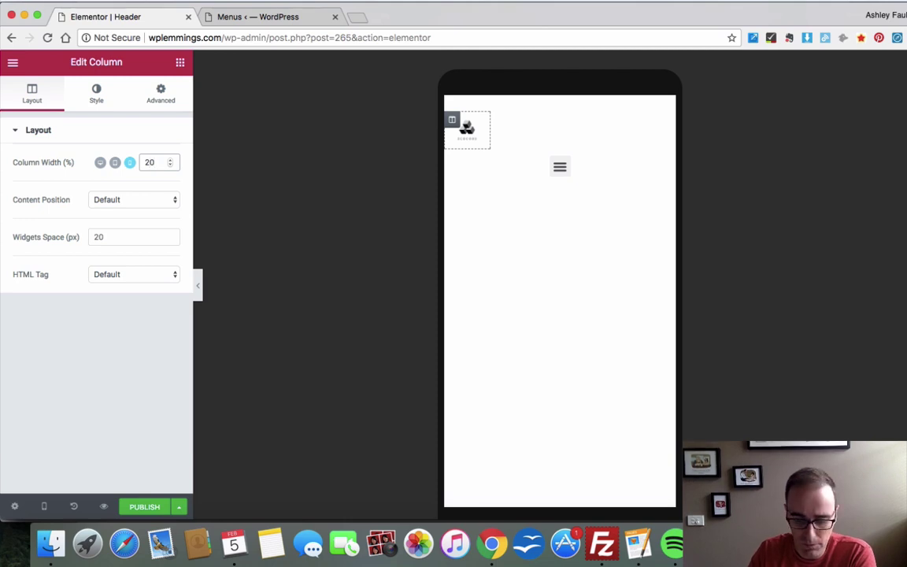
key(Left)
key(BackSpace)
text(3)
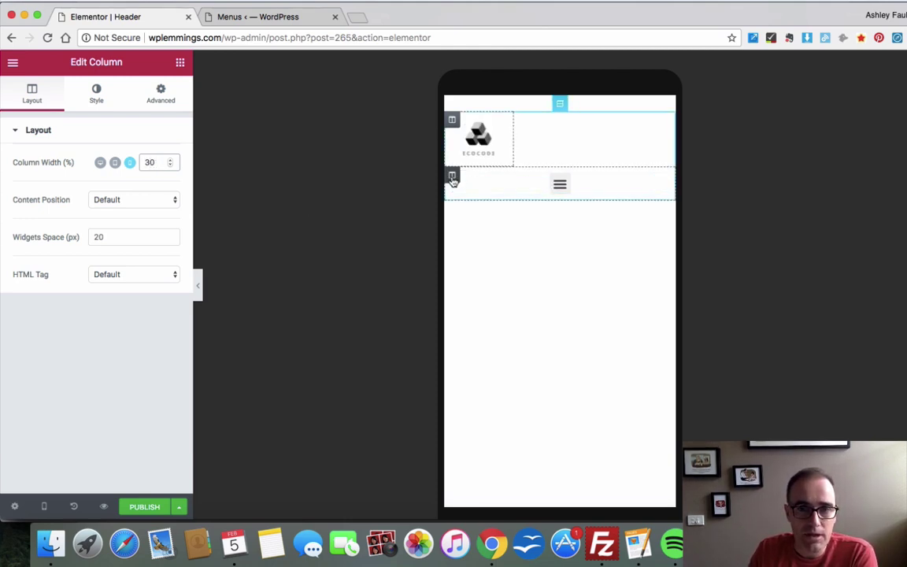
Step: Set the menu column's width to 70% with content position Middle
click(453, 177)
click(161, 163)
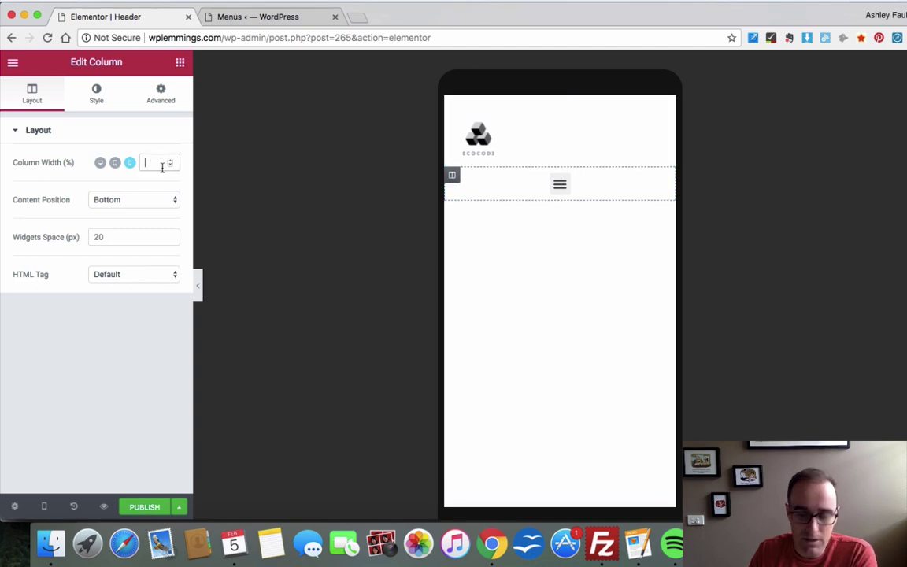
text(70)
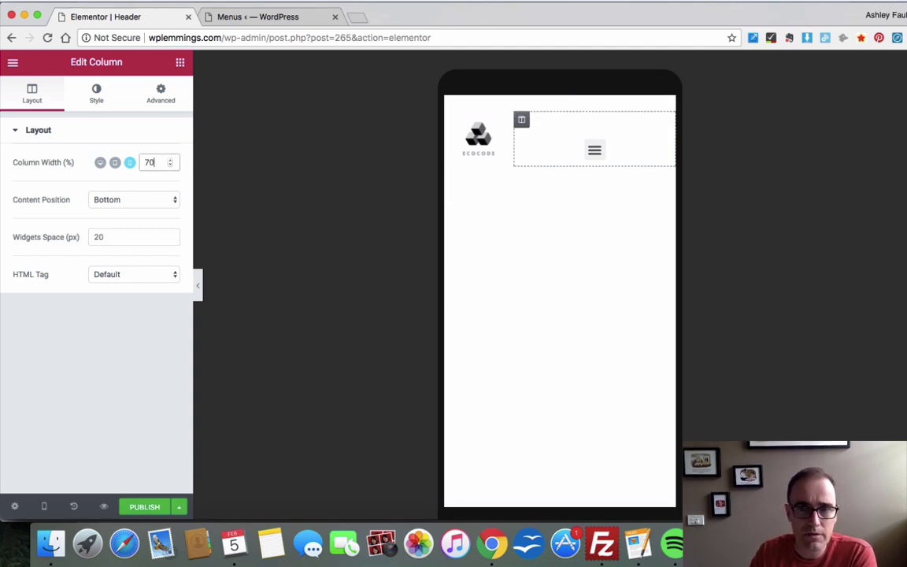
click(147, 200)
click(146, 189)
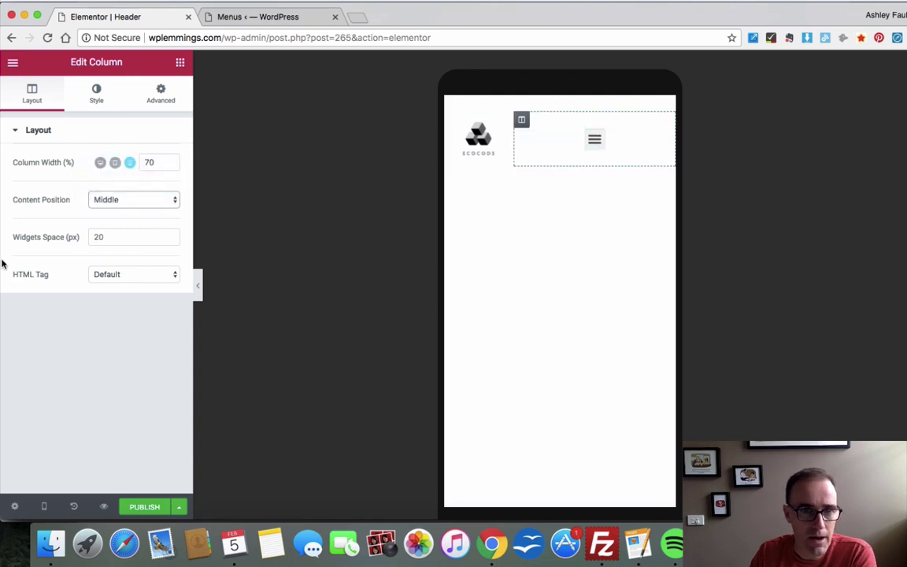
Step: Review the menu column's style and margin/padding settings
click(96, 101)
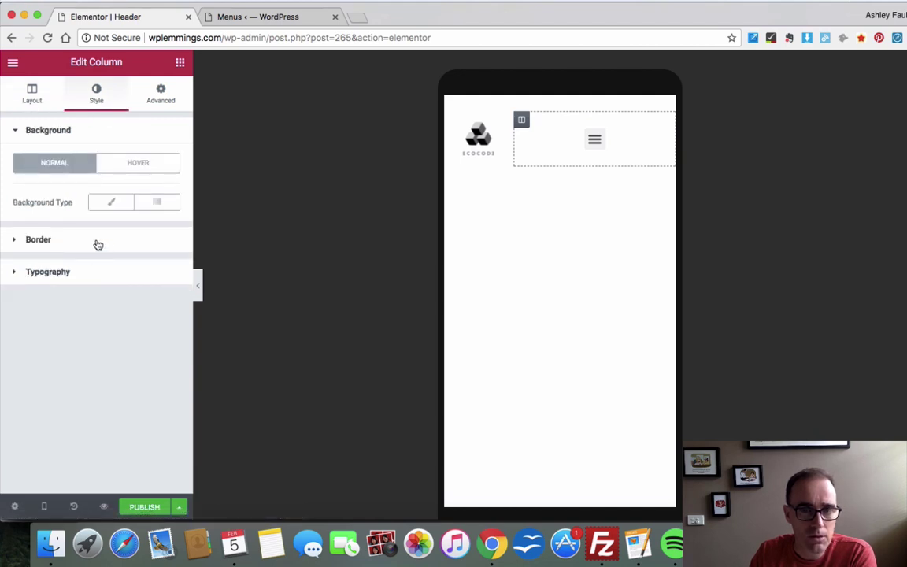
click(45, 95)
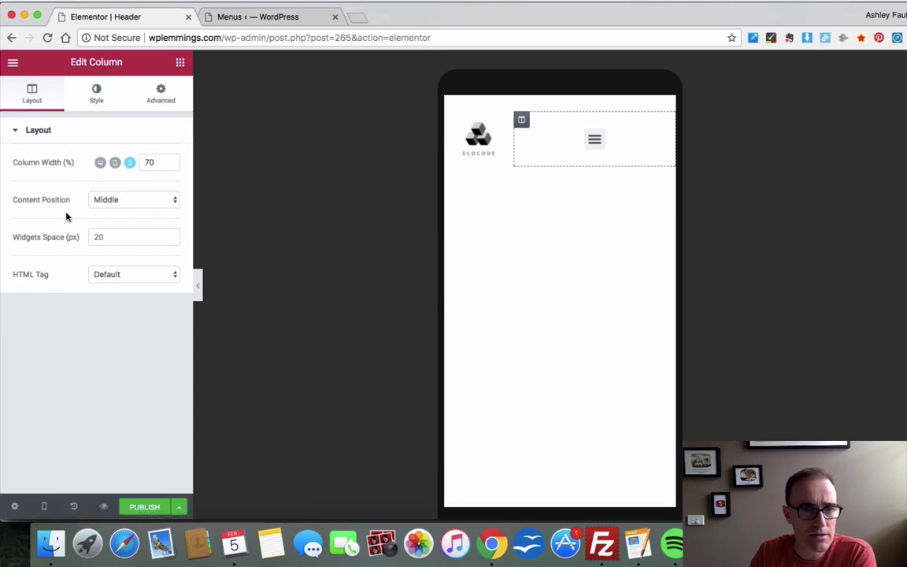
click(158, 104)
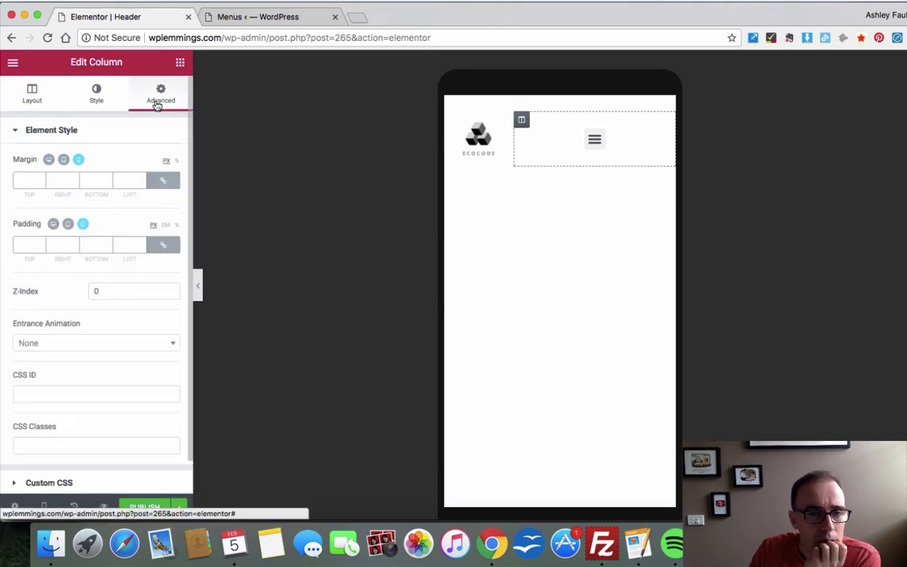
scroll(52, 276, down, 2)
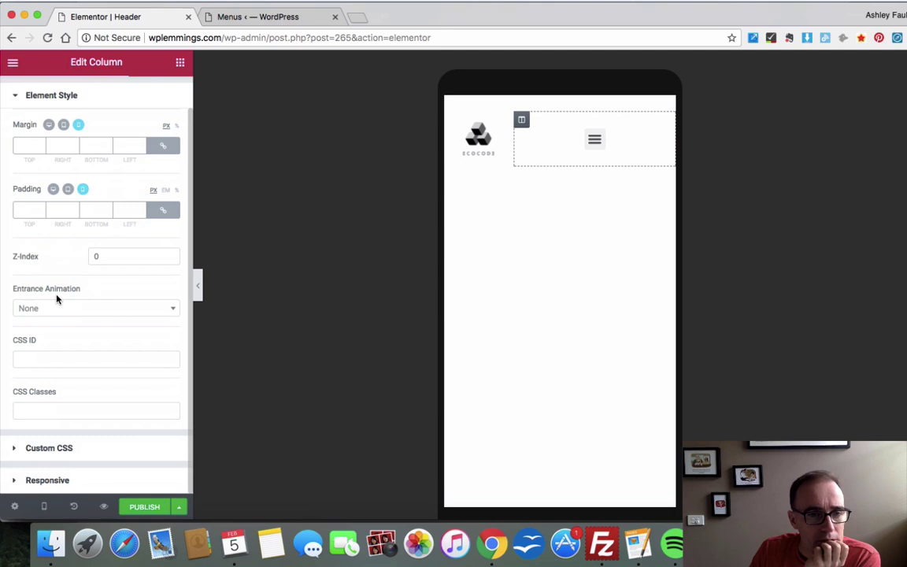
scroll(52, 276, up, 2)
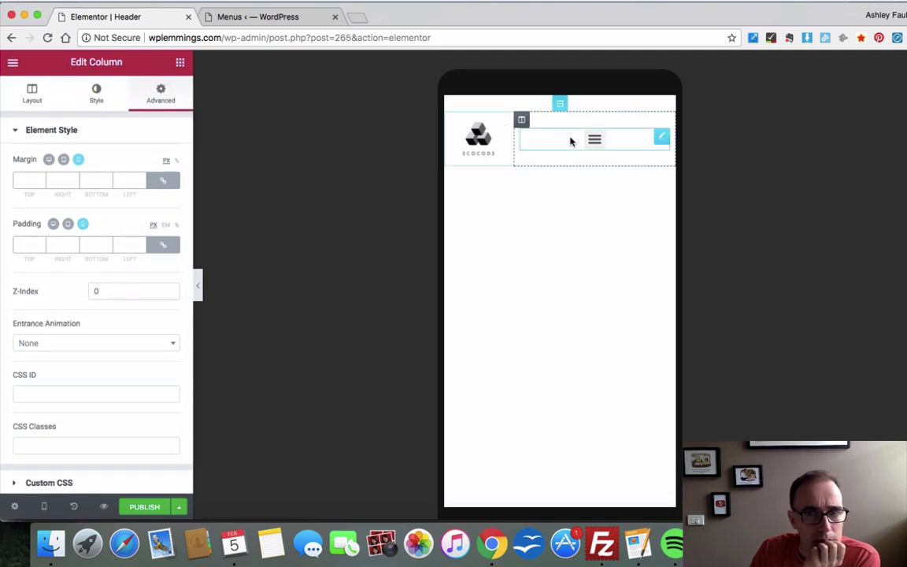
Step: Set the nav menu's Toggle Align to Right, placing the hamburger opposite the logo
click(595, 139)
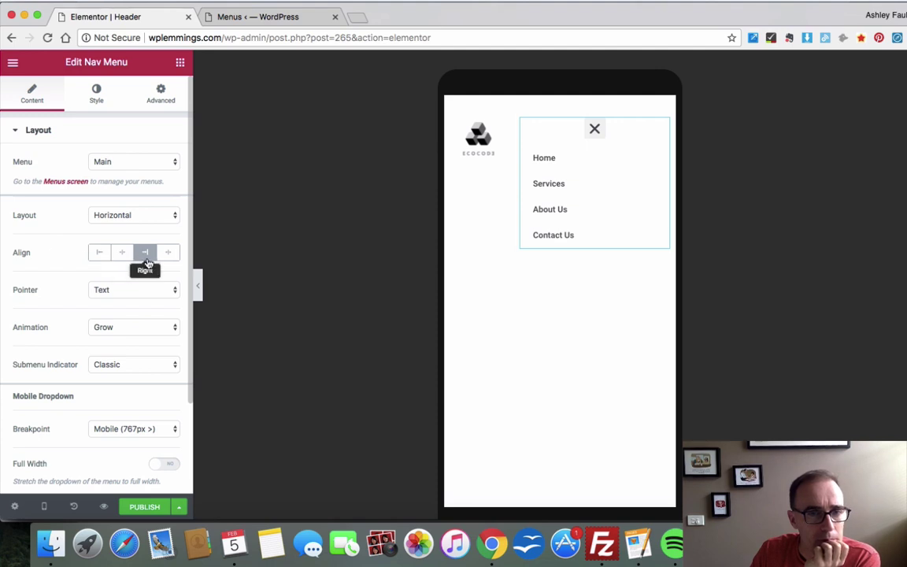
click(594, 129)
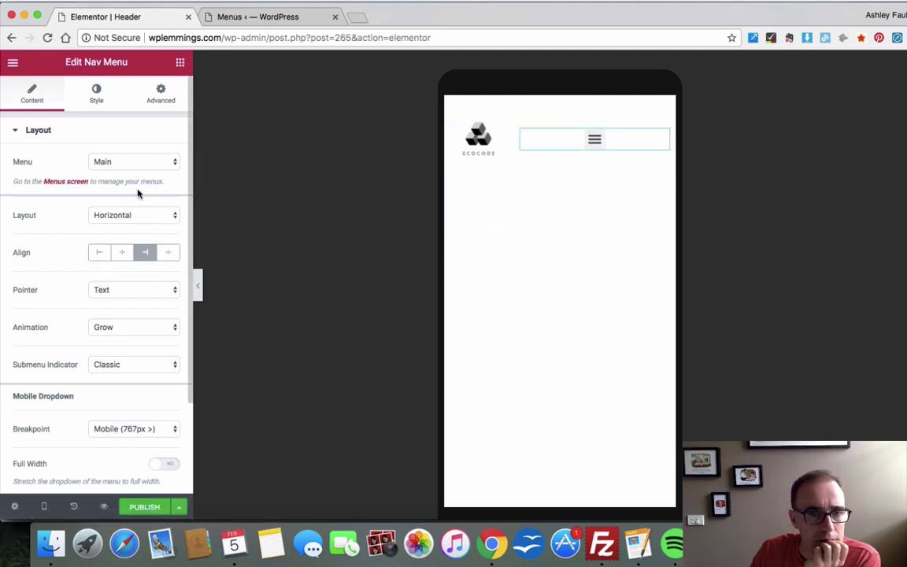
click(96, 93)
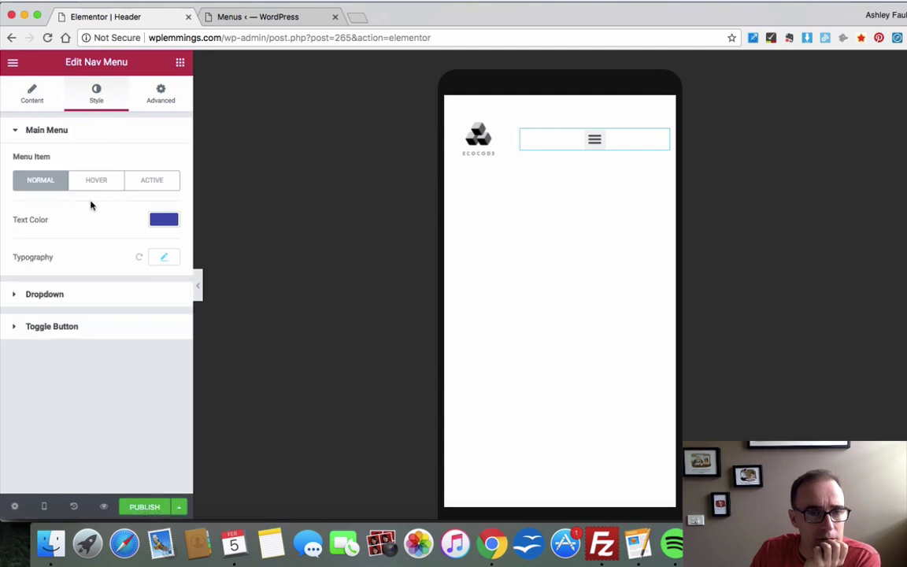
click(91, 334)
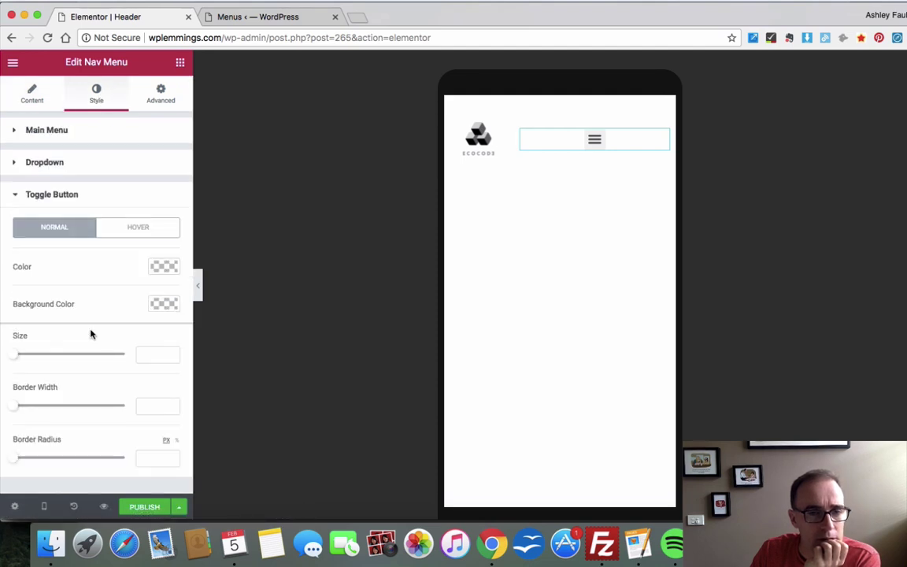
click(32, 93)
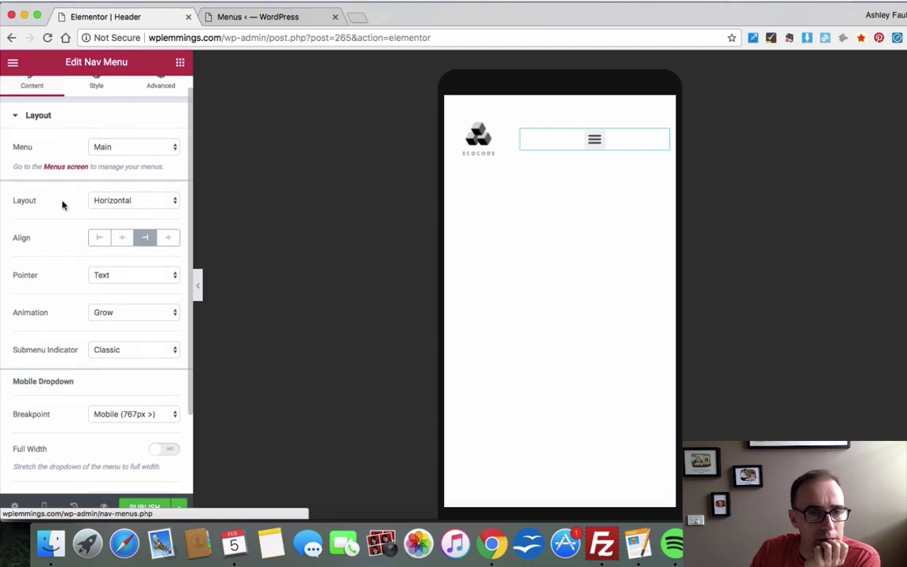
scroll(67, 236, down, 3)
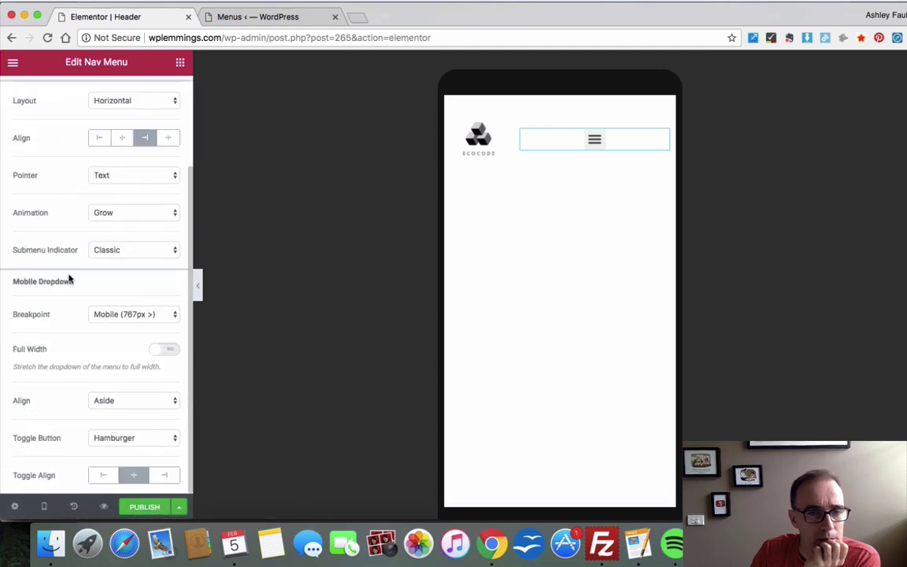
click(165, 475)
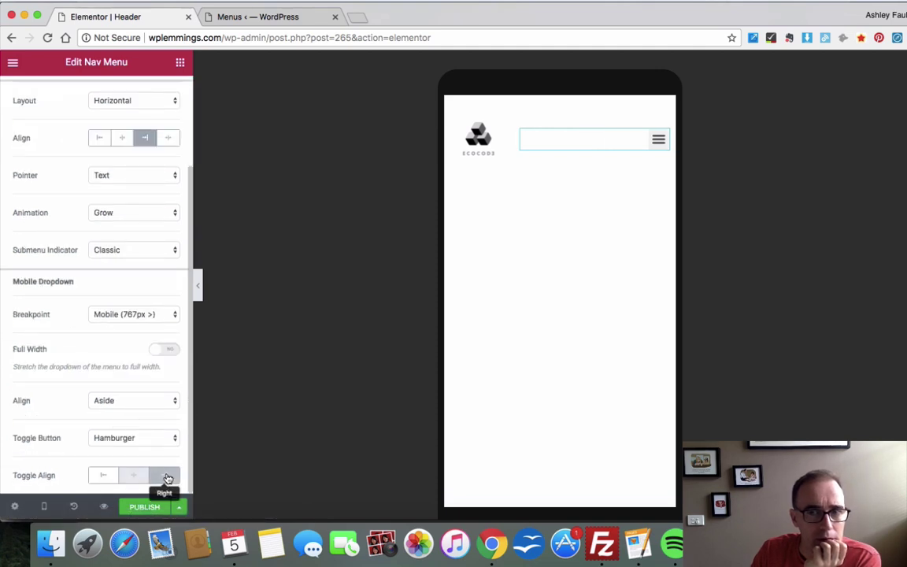
click(567, 252)
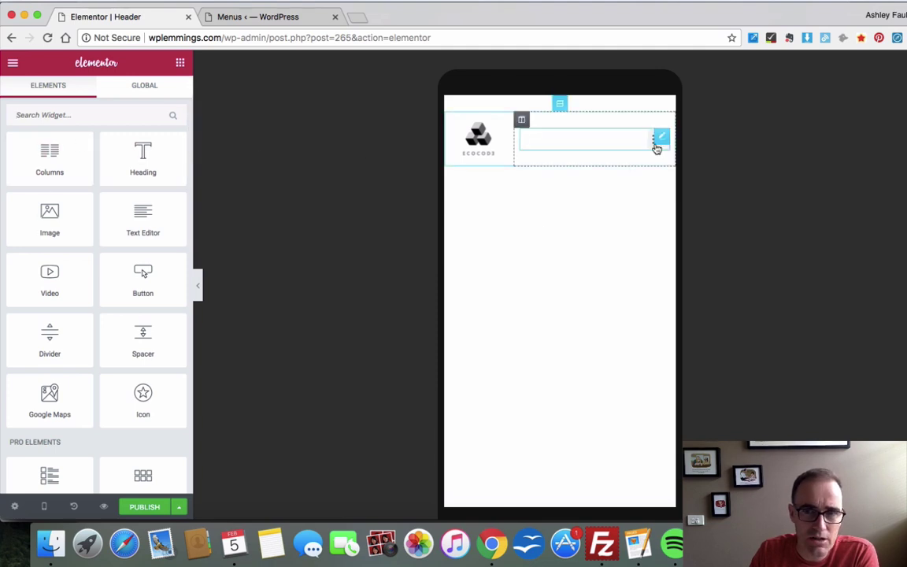
Step: Give the toggle button a white background and a #4054b2 blue icon colour
click(655, 148)
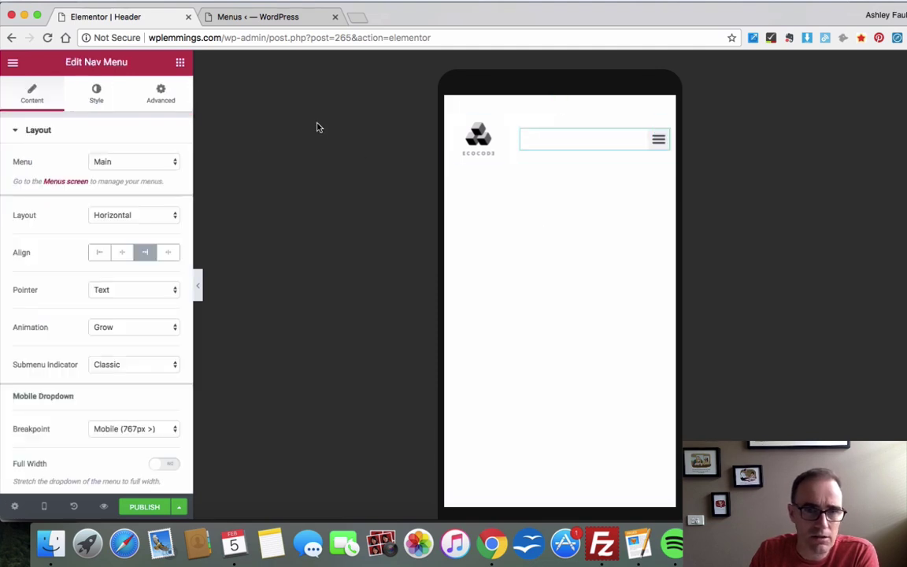
click(95, 100)
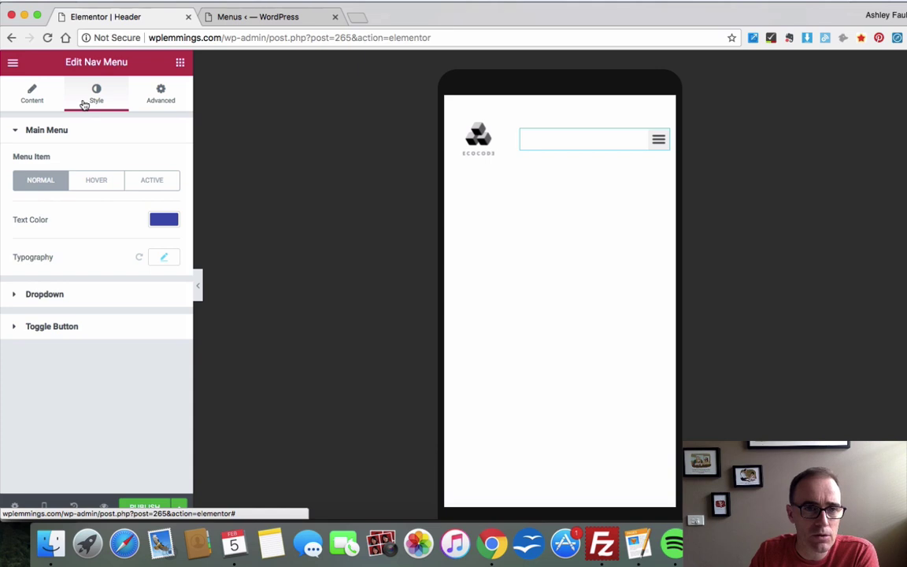
click(63, 294)
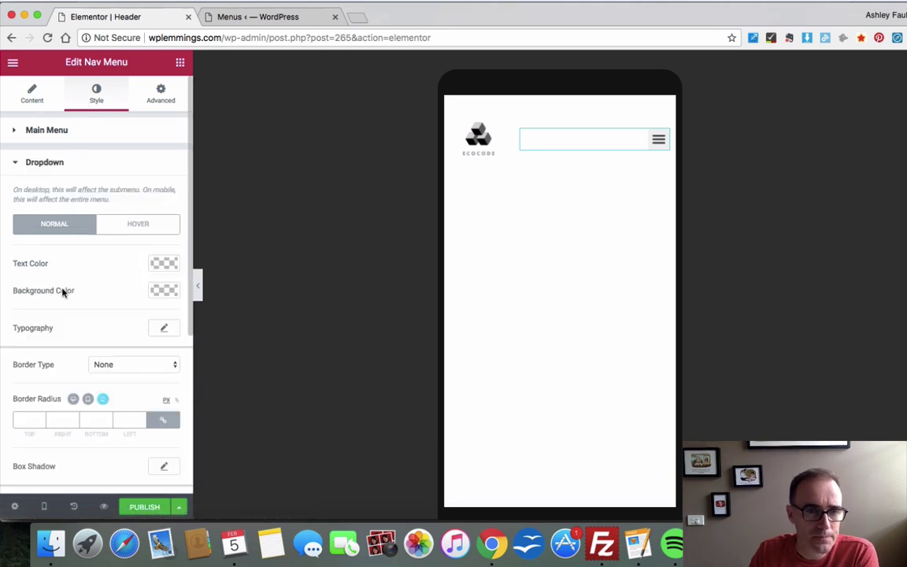
click(74, 163)
click(76, 195)
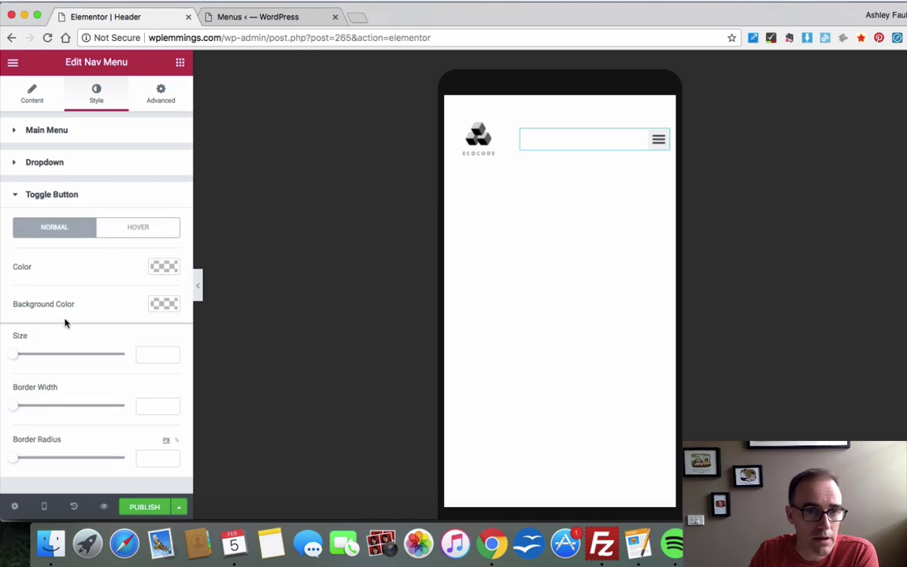
click(163, 305)
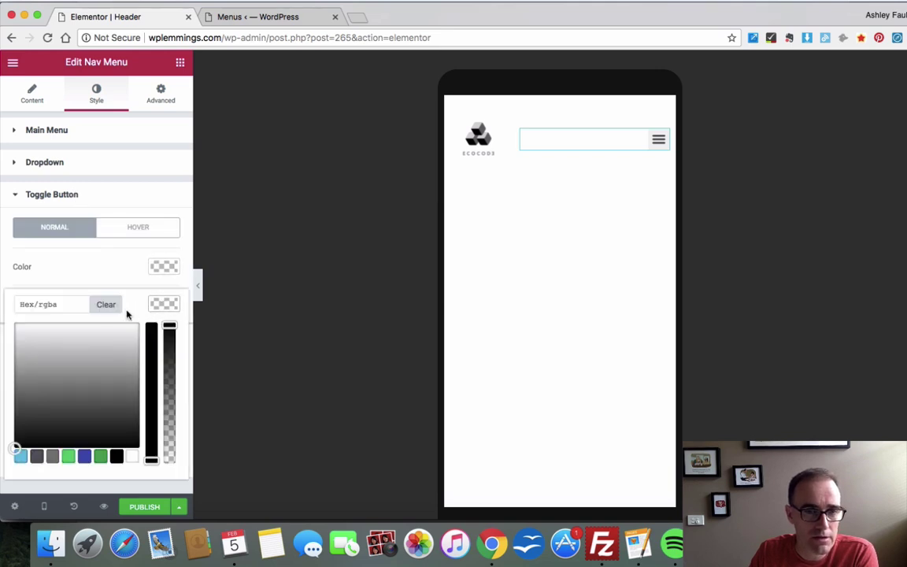
click(134, 456)
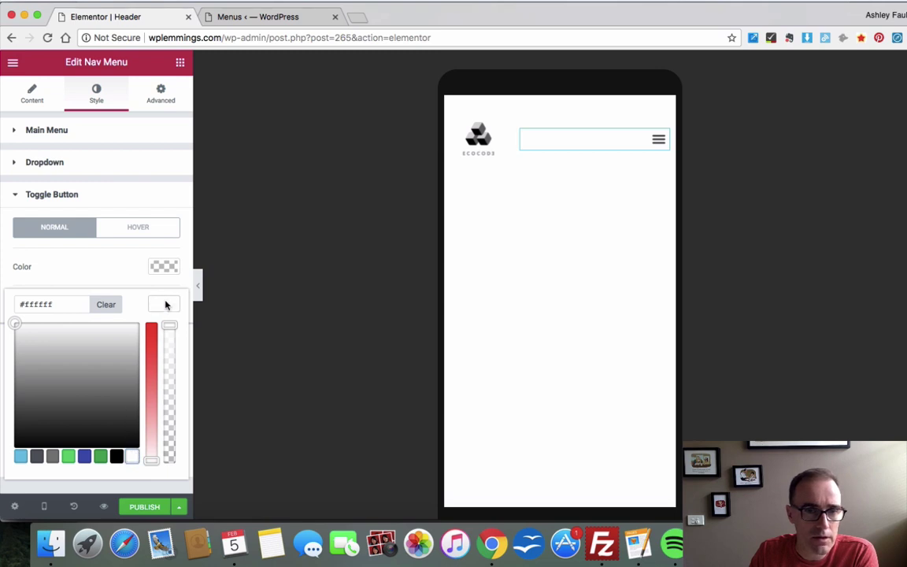
click(104, 270)
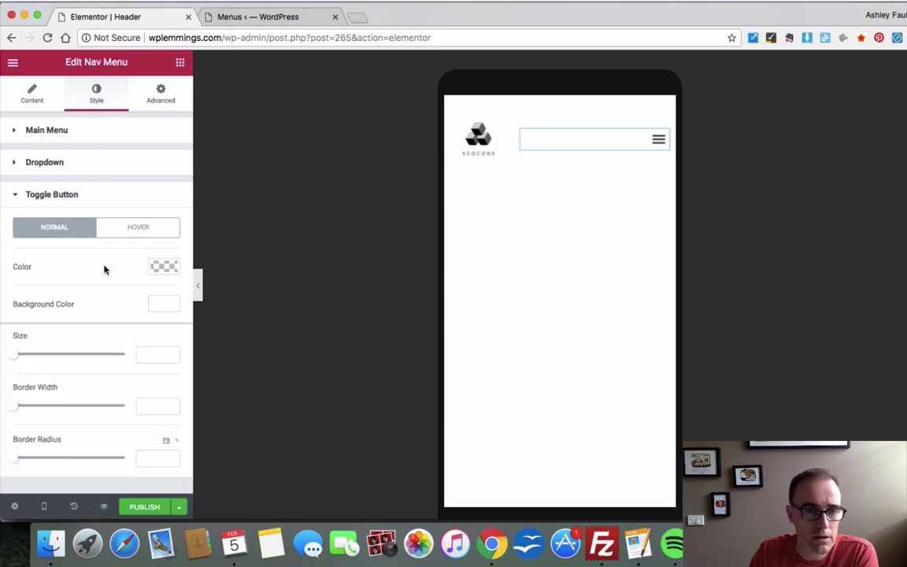
click(157, 268)
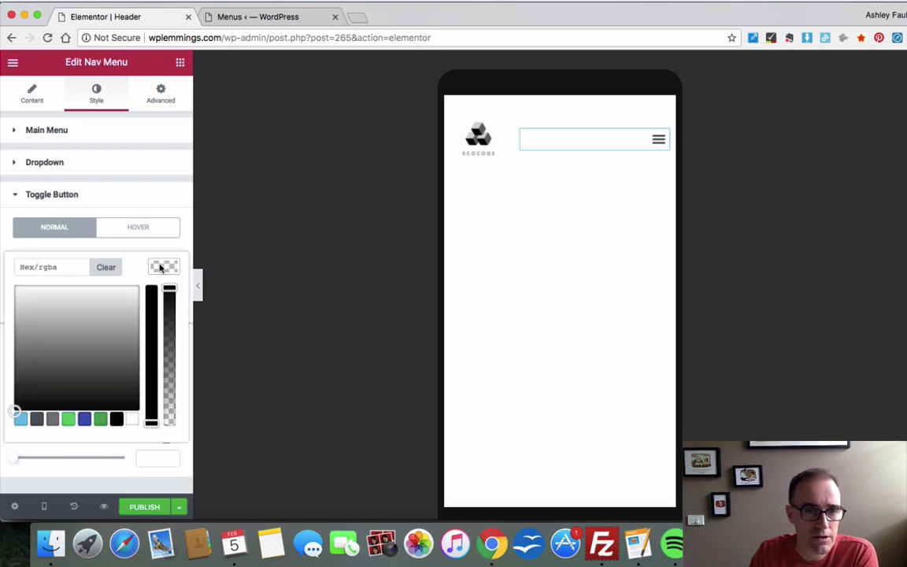
click(84, 420)
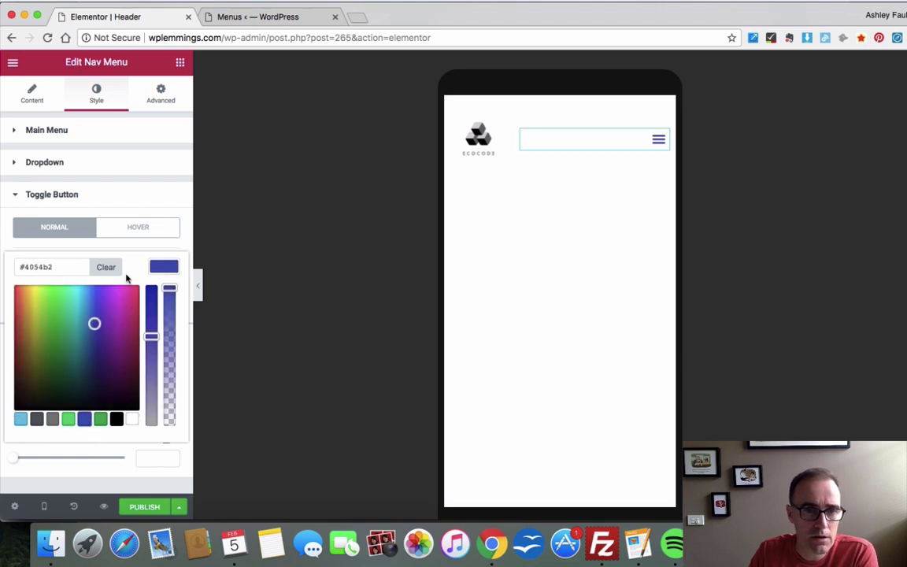
click(144, 194)
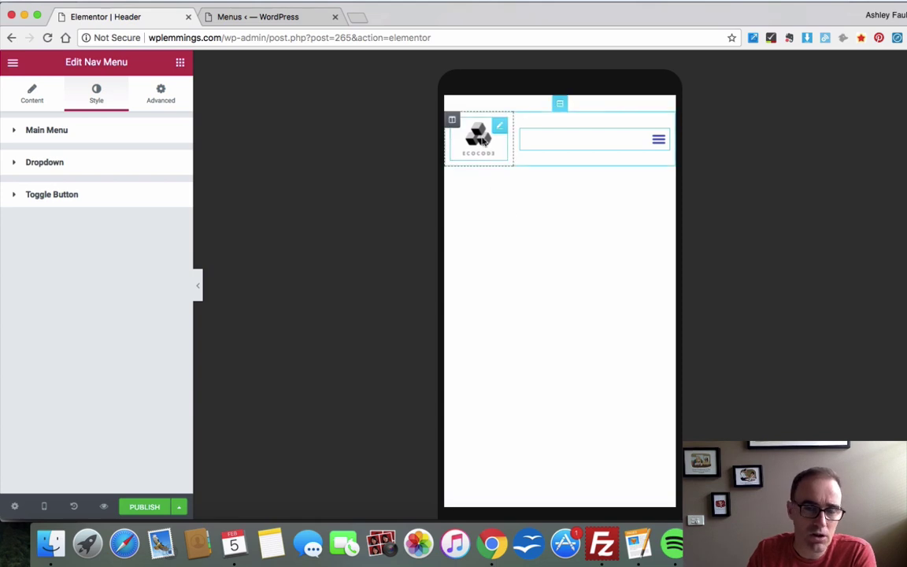
Step: Set the toggle button size to 31 and open the mobile dropdown to preview it
click(515, 199)
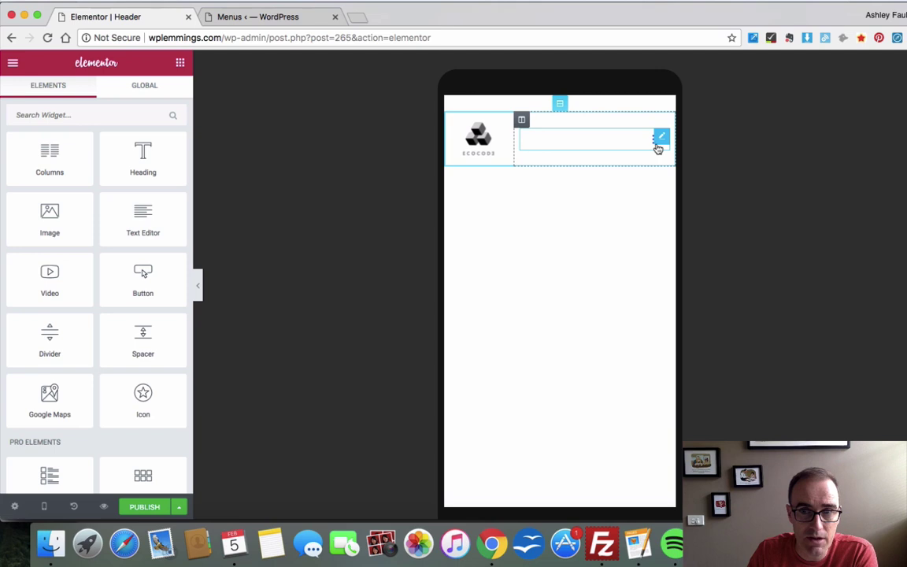
click(657, 148)
scroll(66, 274, down, 3)
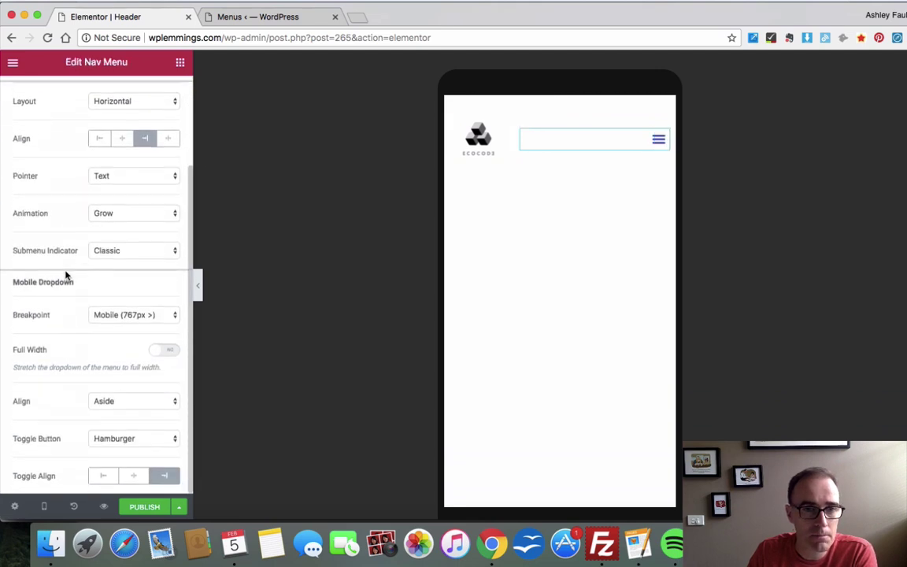
scroll(67, 273, up, 3)
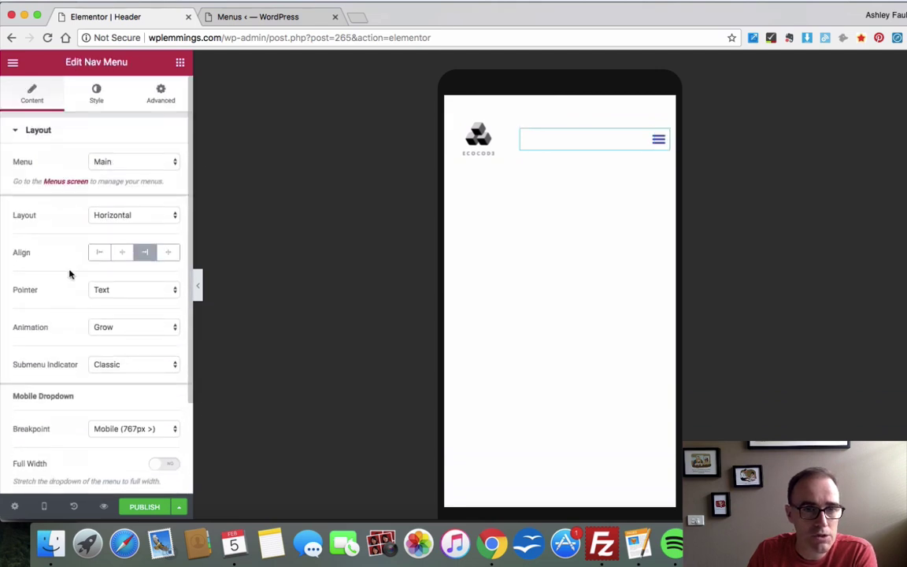
click(100, 97)
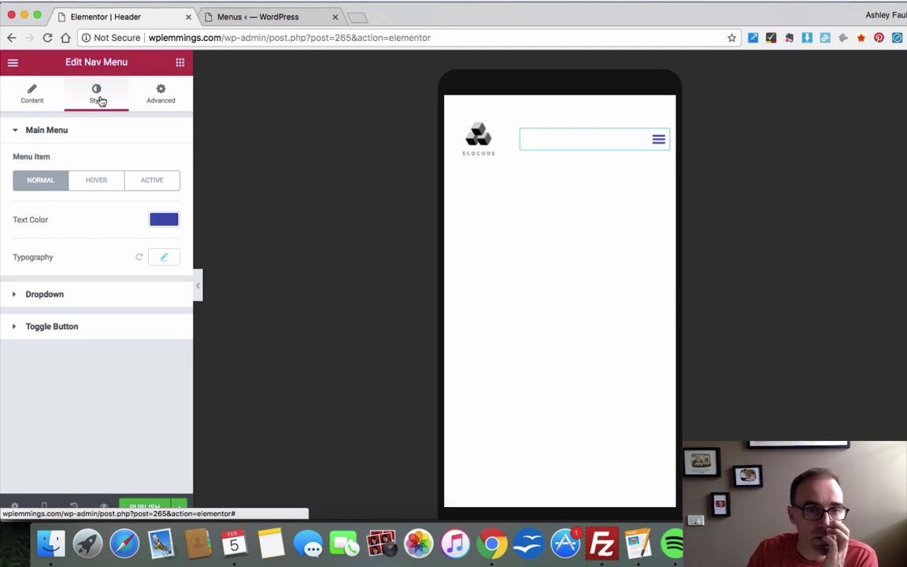
click(72, 330)
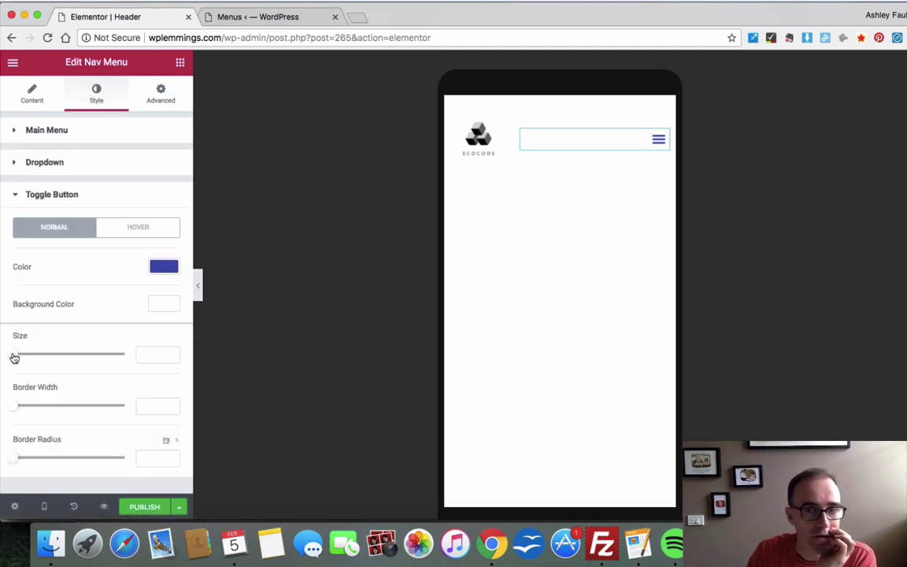
drag(15, 356, 35, 356)
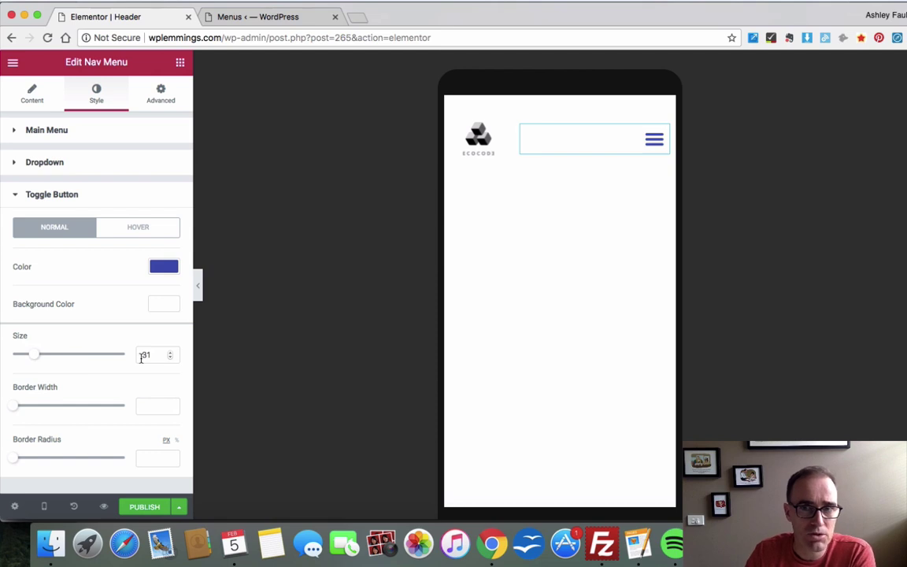
click(657, 146)
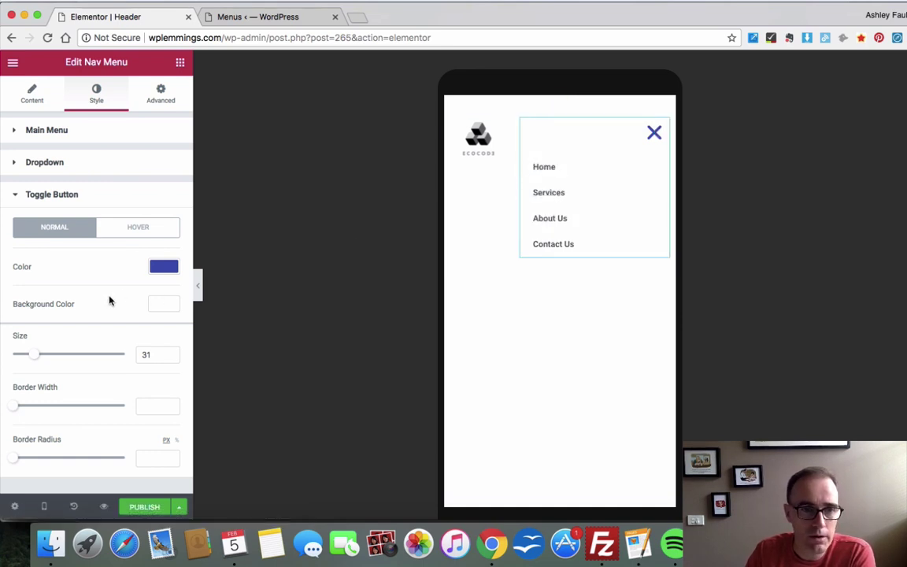
Step: Turn on Full Width for the Mobile Dropdown and recheck the dropdown
click(33, 95)
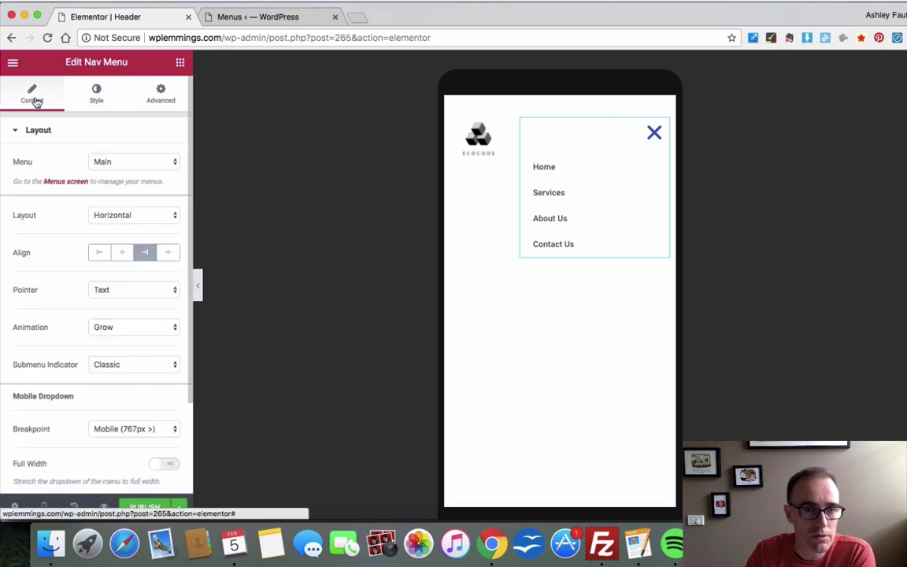
scroll(60, 243, down, 3)
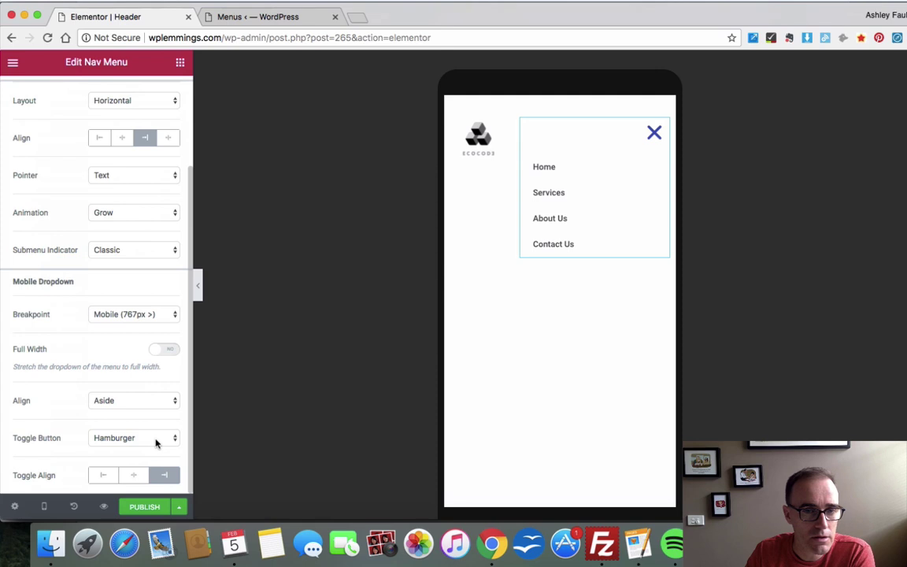
click(167, 350)
click(647, 145)
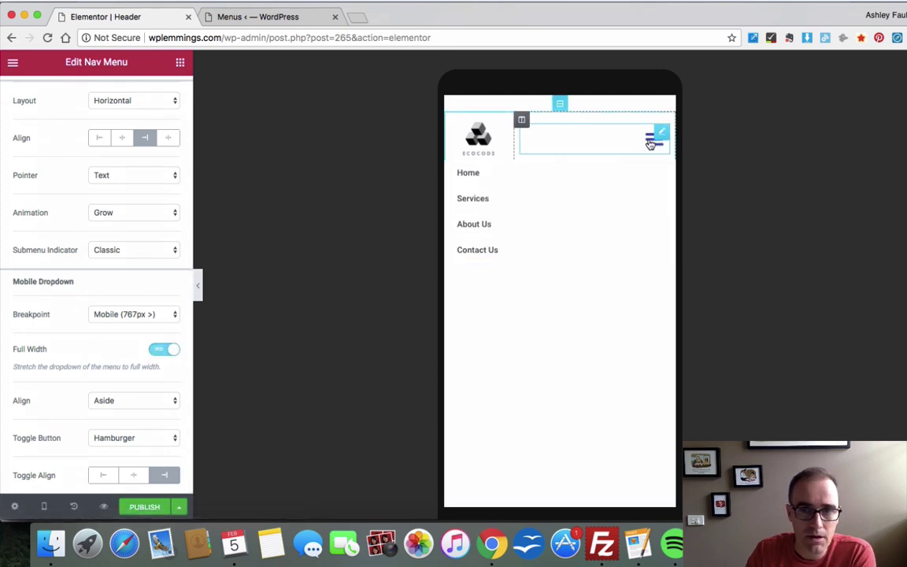
click(653, 146)
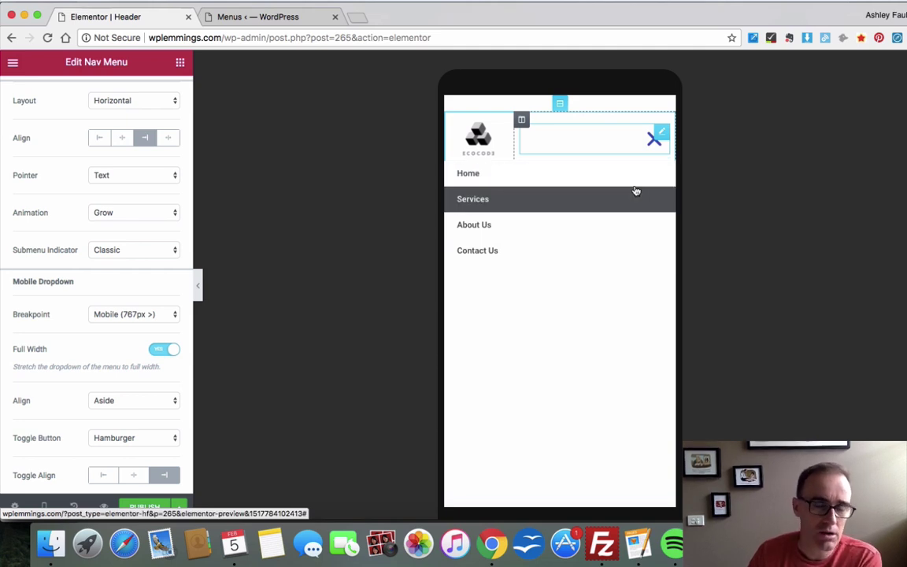
scroll(615, 182, down, 1)
scroll(597, 233, up, 1)
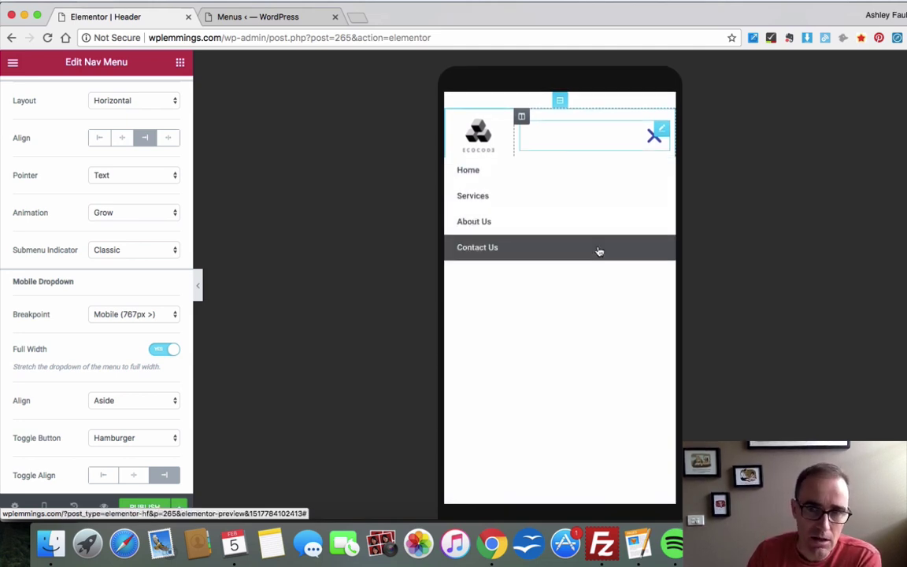